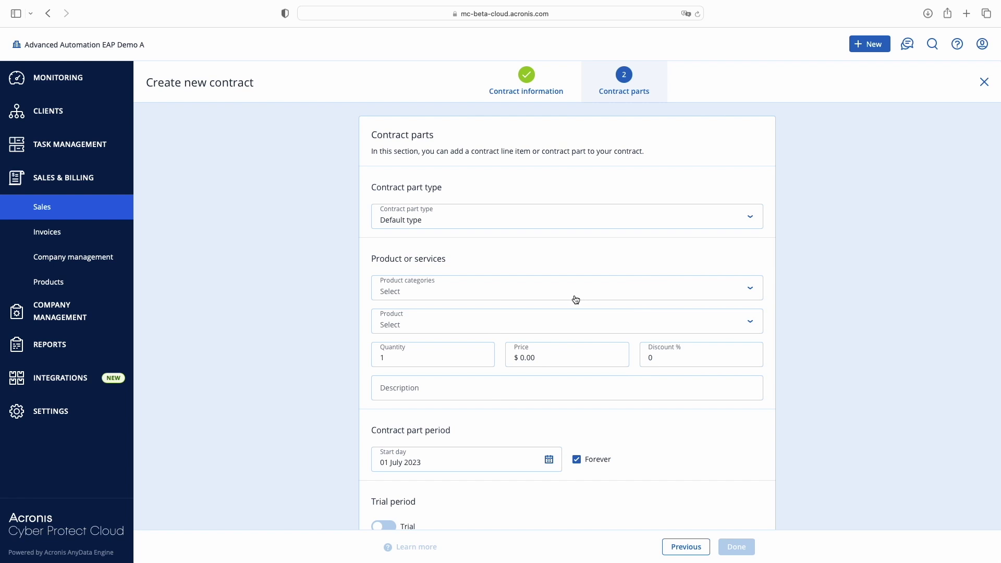
Choose Acronis Cyber Protect Cloud - VM (SPFAMSENS) as the product for the contract part.
left_click(520, 320)
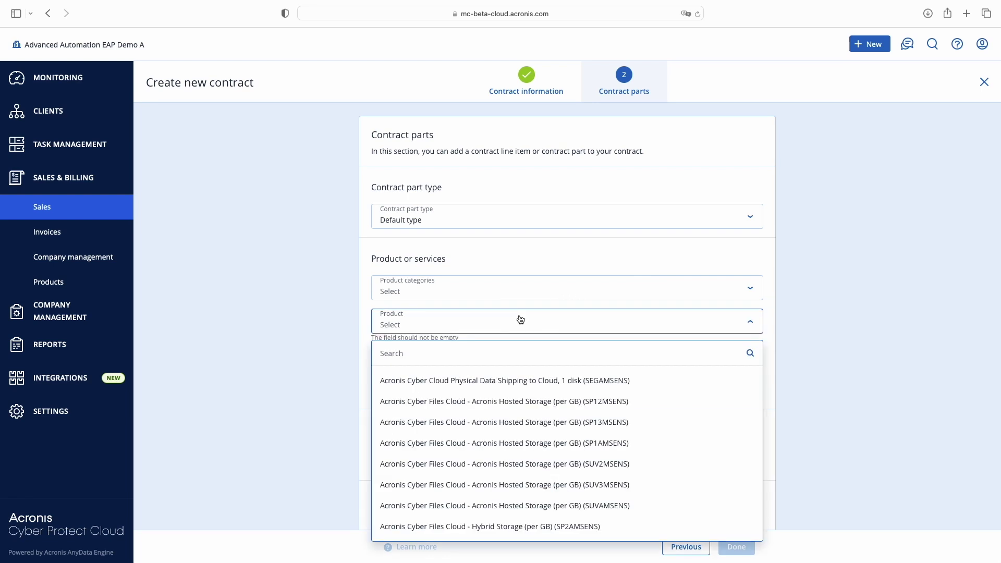
type("VM")
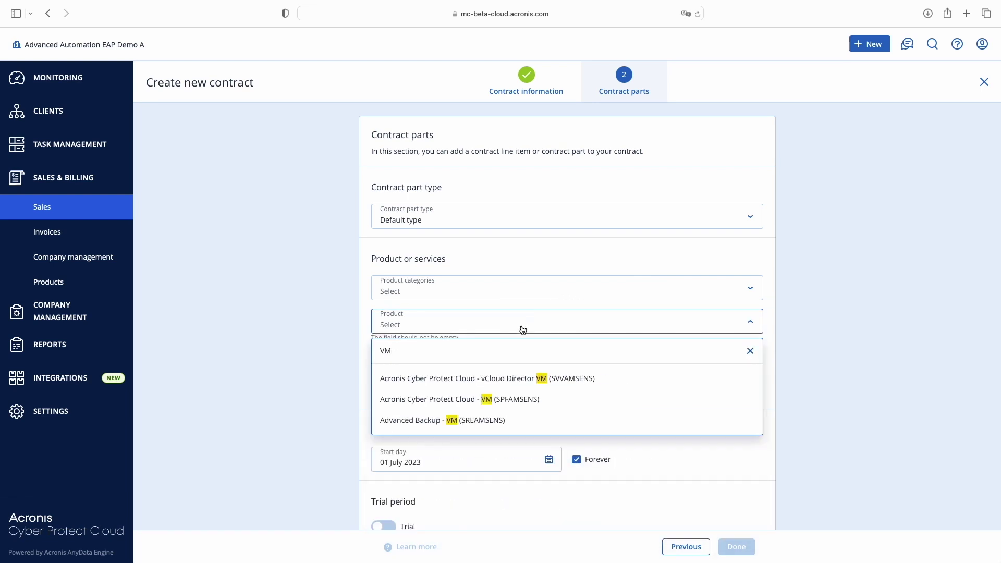
left_click(508, 399)
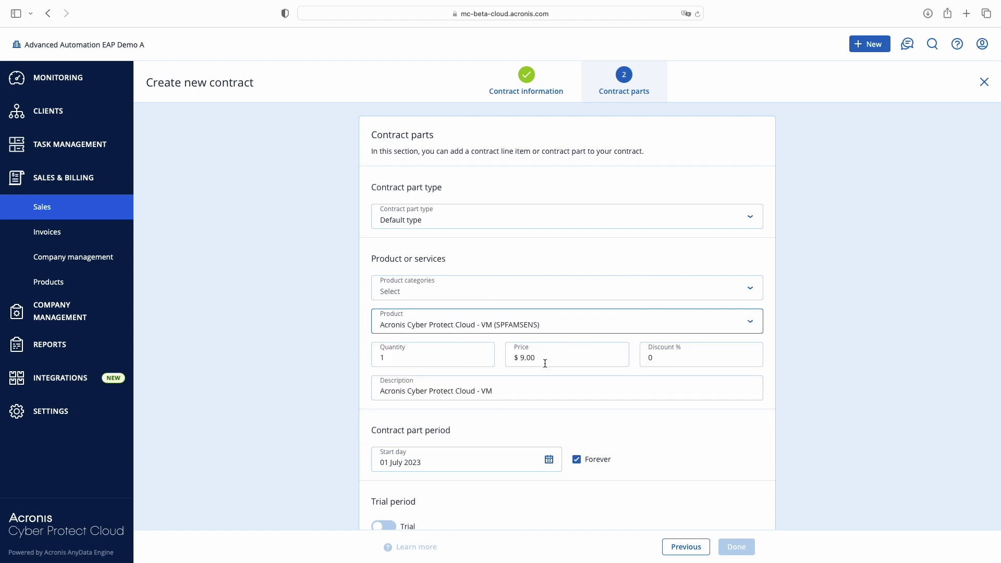
Link the VM contract part to the Acronis Cyber Cloud – Usage integration.
scroll(533, 421, "down", 8)
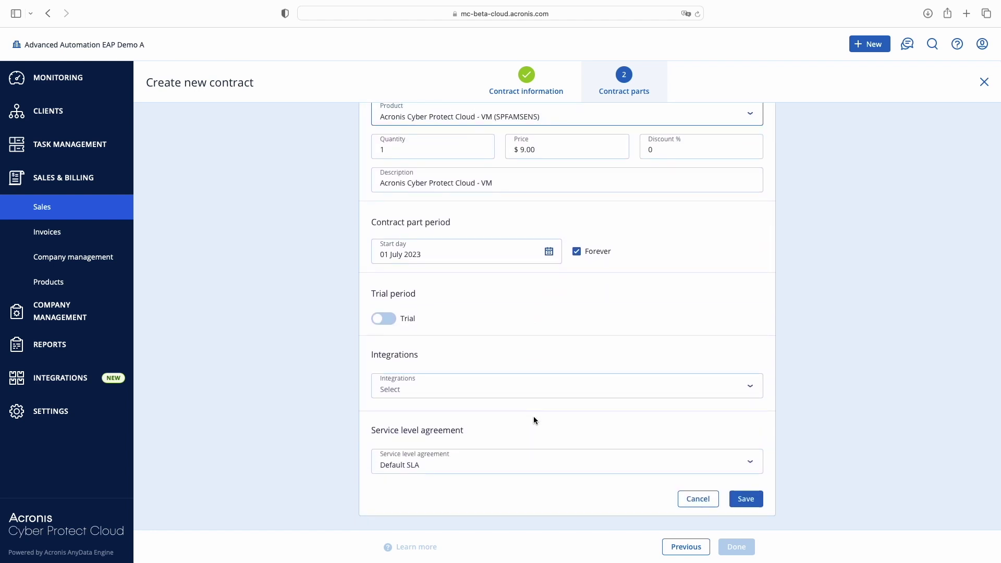
left_click(534, 391)
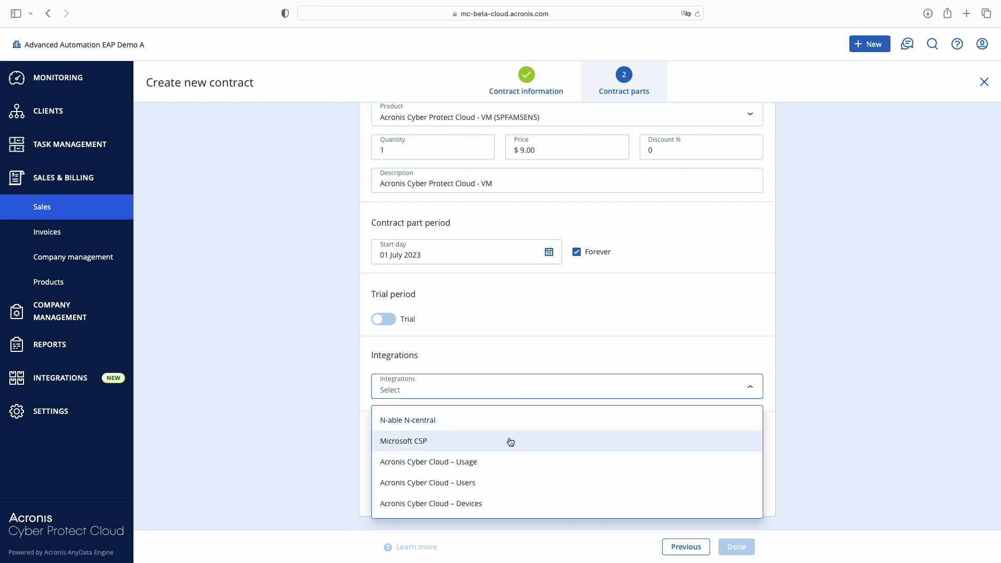
left_click(502, 468)
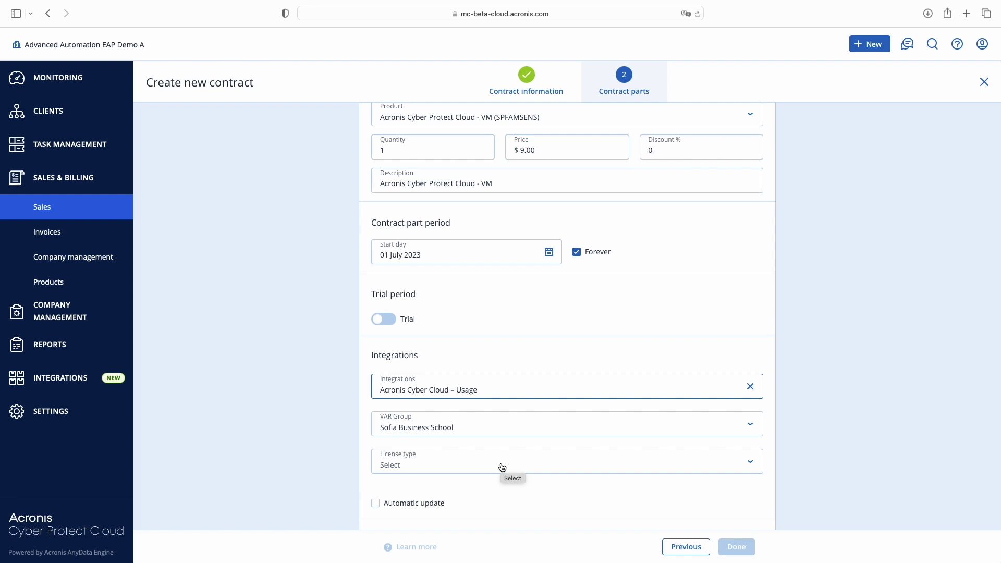
Set the integration's license type to Acronis Cyber Protect Cloud - VM and save the contract part.
left_click(502, 467)
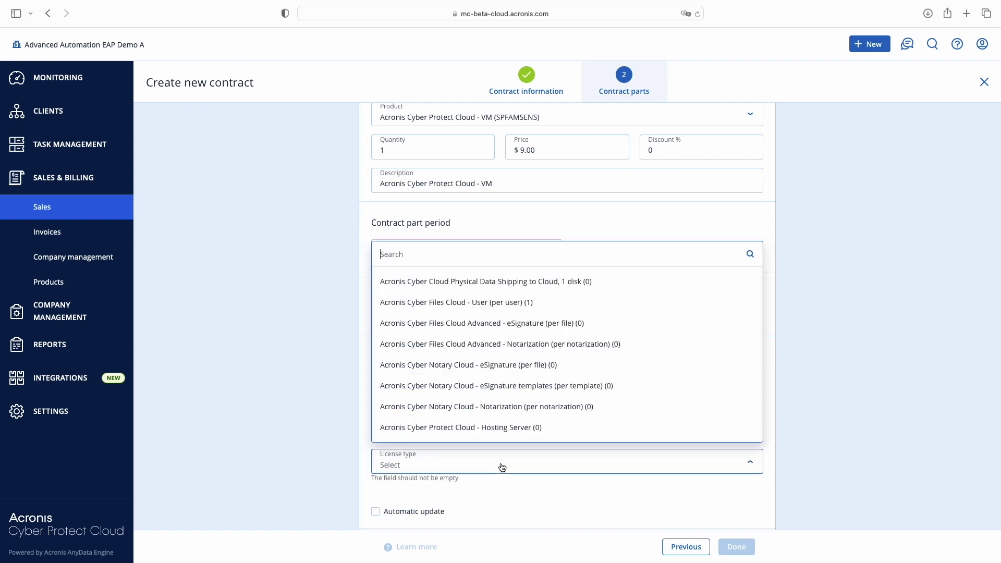
type("VM")
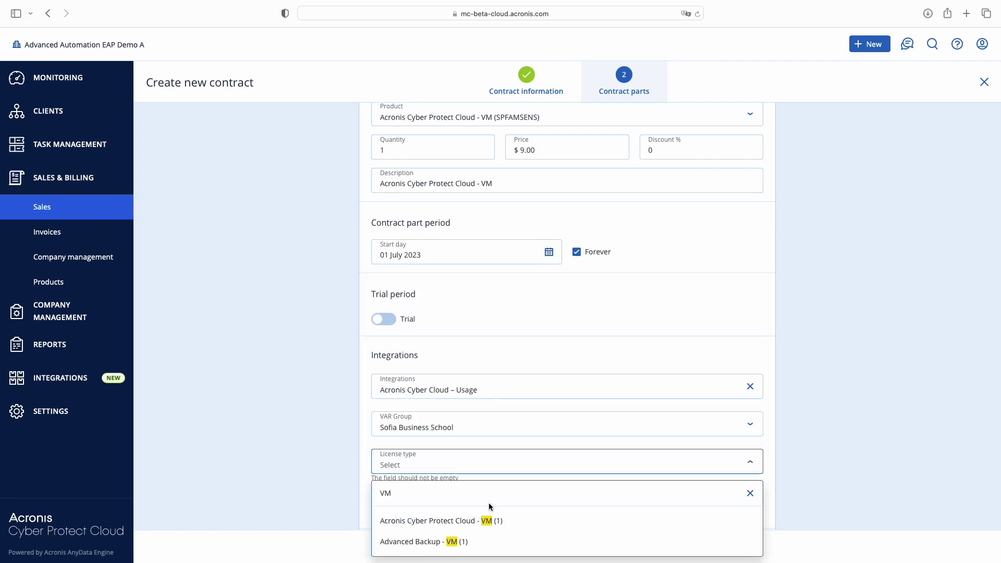
left_click(478, 522)
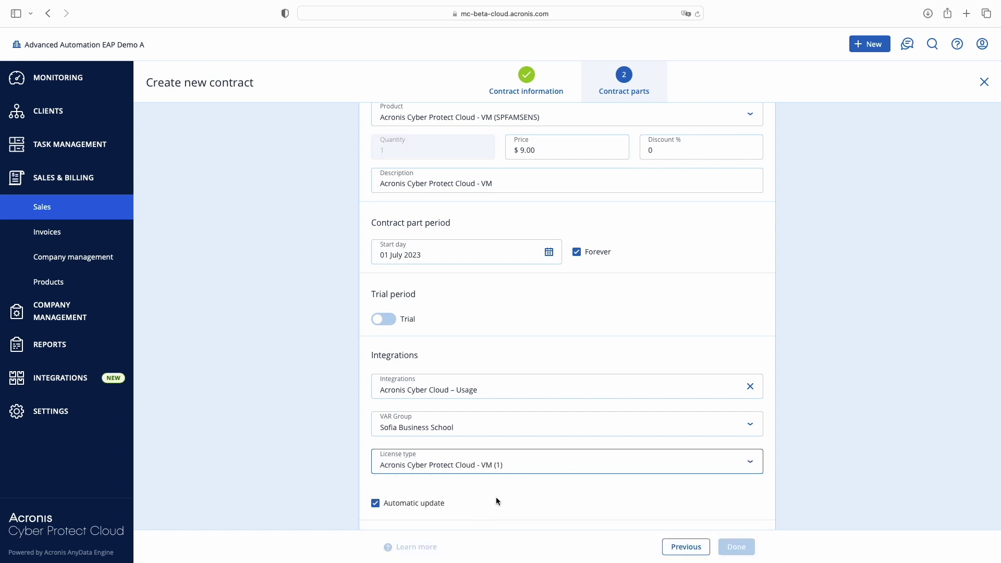
scroll(499, 500, "down", 3)
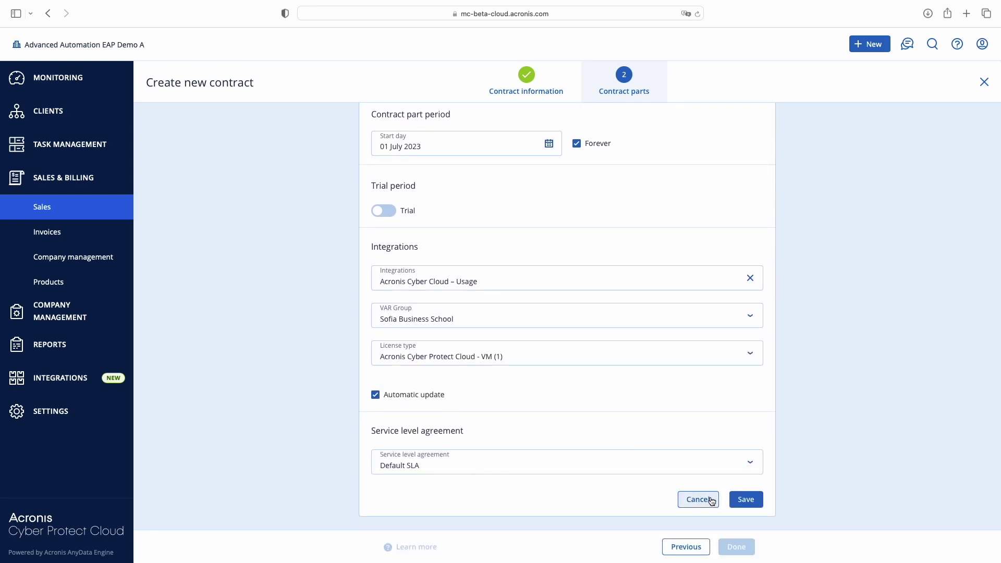
left_click(746, 499)
Add another contract part with the Microsoft product category and the product Microsoft Exchange Online (Plan 1).
scroll(681, 404, "down", 2)
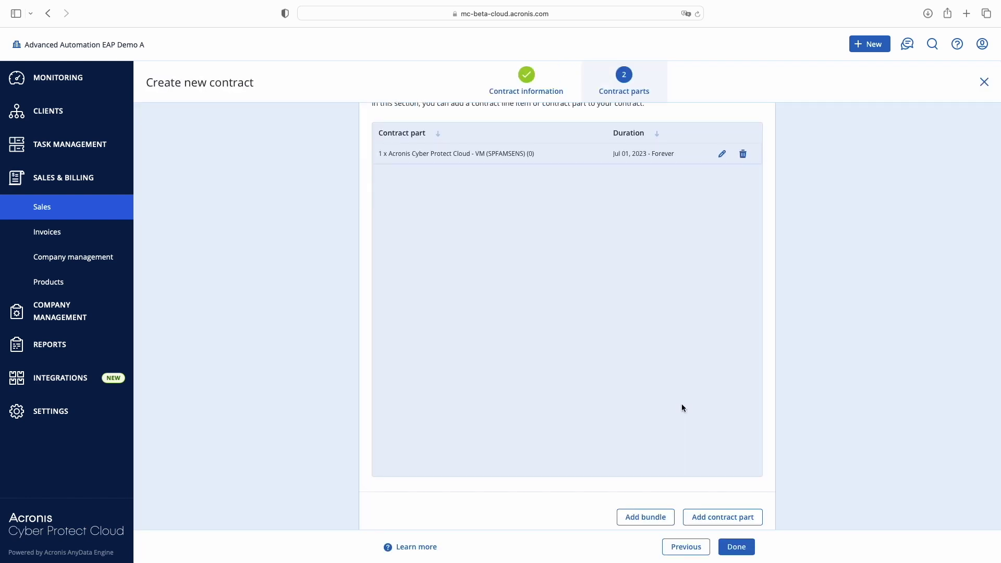
left_click(721, 501)
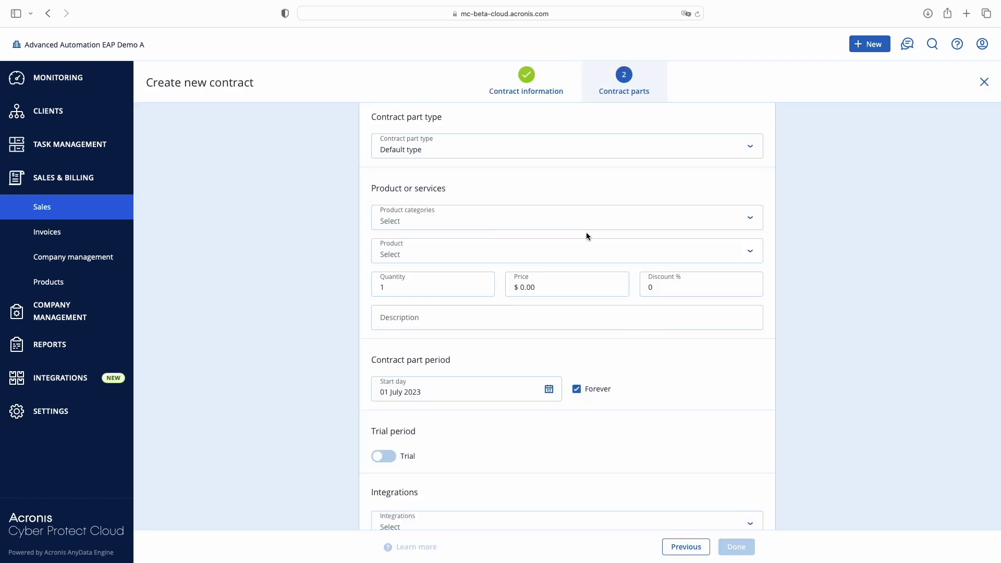
left_click(505, 224)
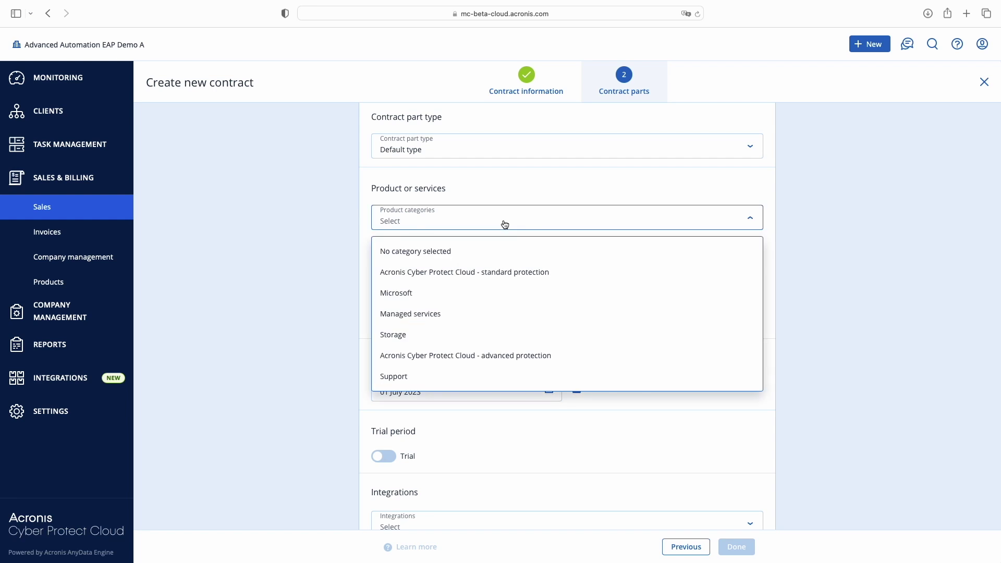
left_click(444, 292)
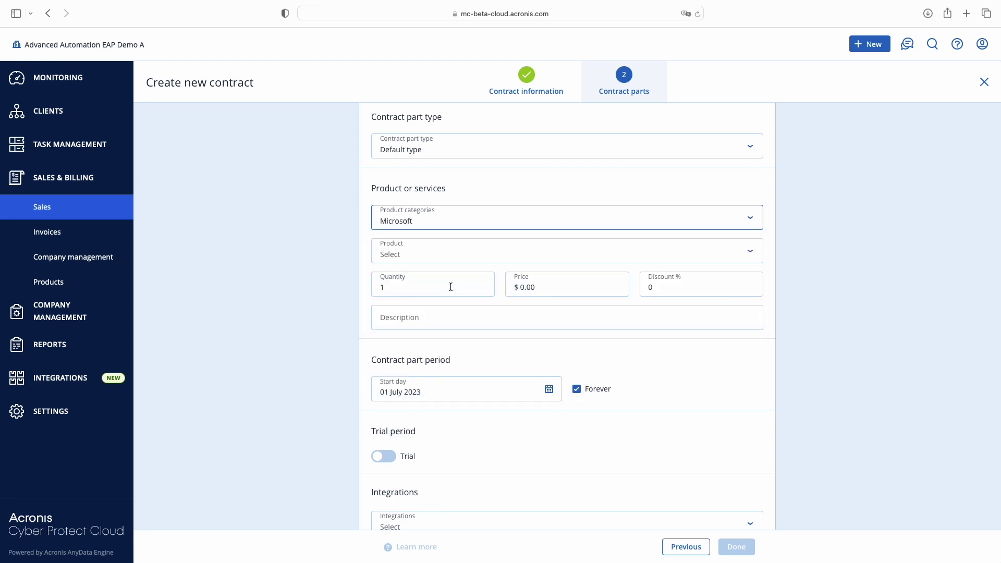
left_click(497, 258)
left_click(492, 334)
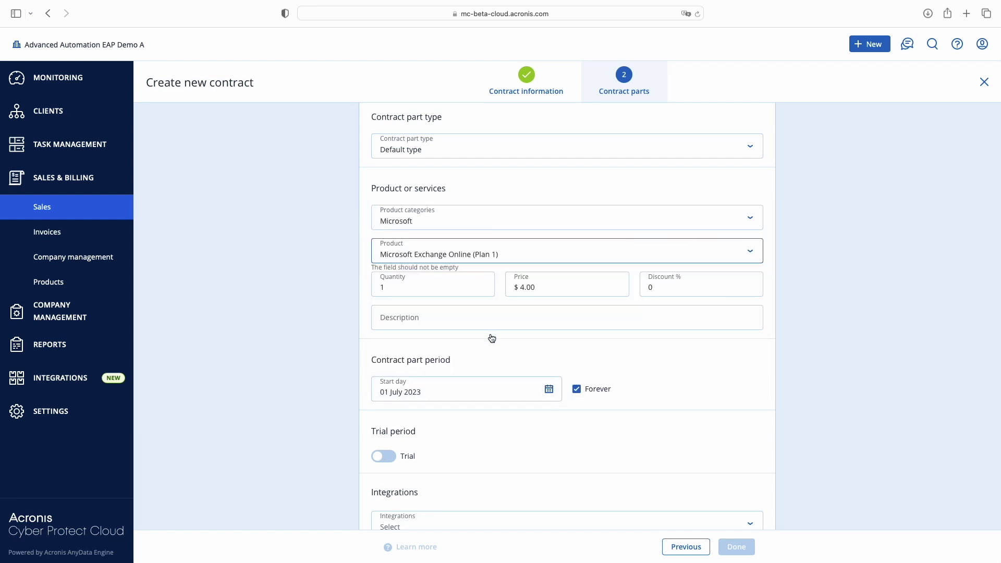
Link the Exchange Online part to the Microsoft CSP integration with Just Right Tax Advisors as the VAR group.
scroll(479, 381, "down", 5)
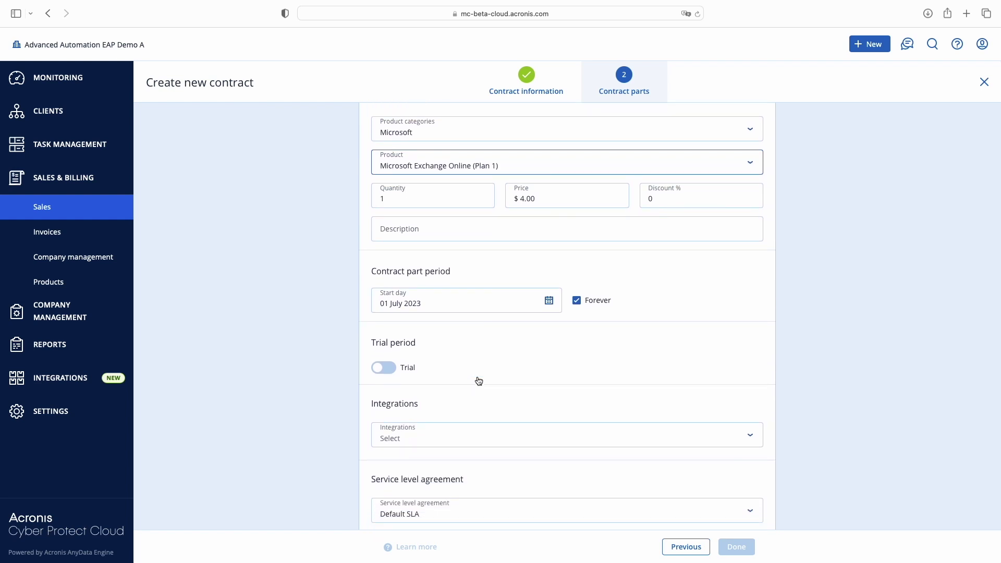
left_click(479, 386)
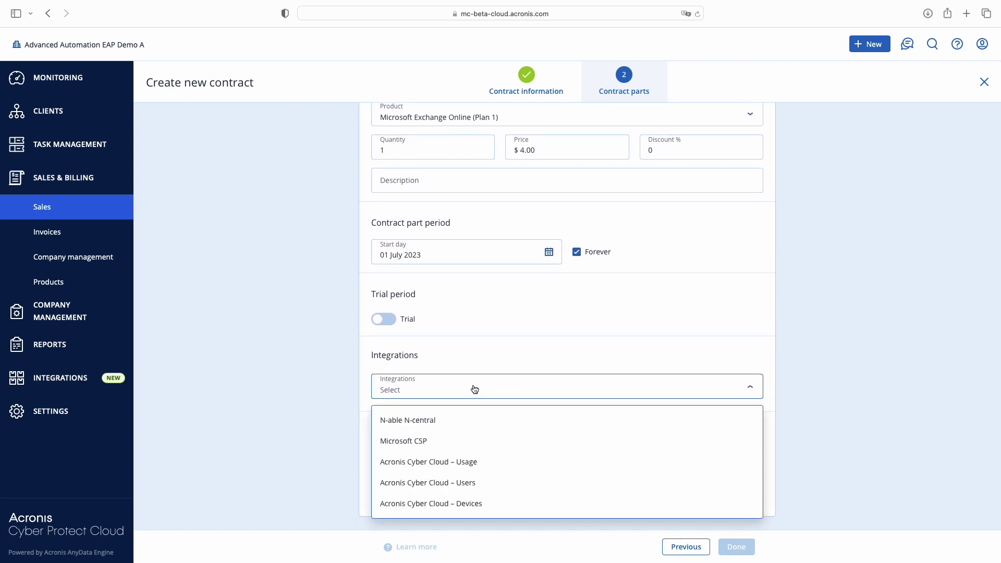
left_click(460, 443)
left_click(467, 436)
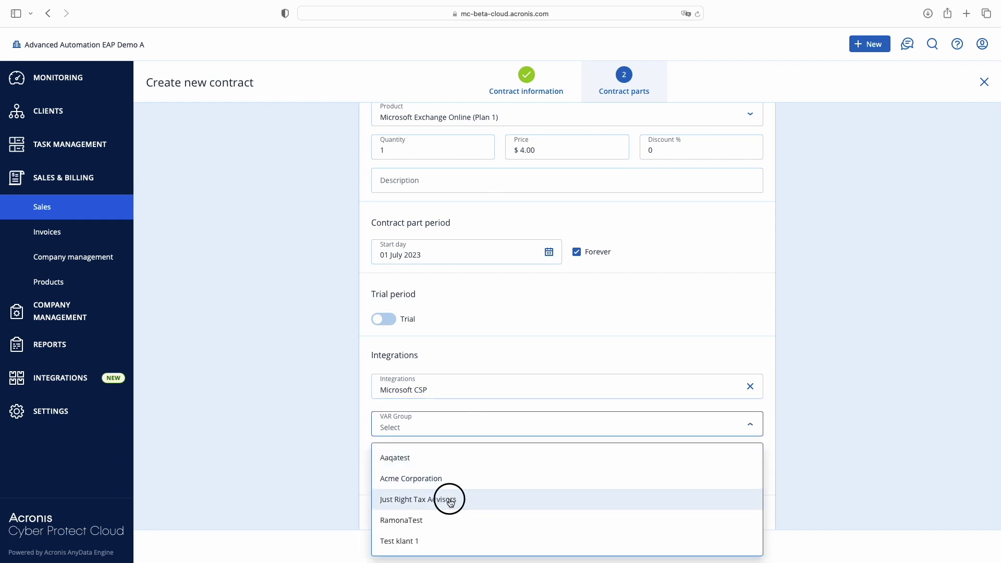
left_click(449, 499)
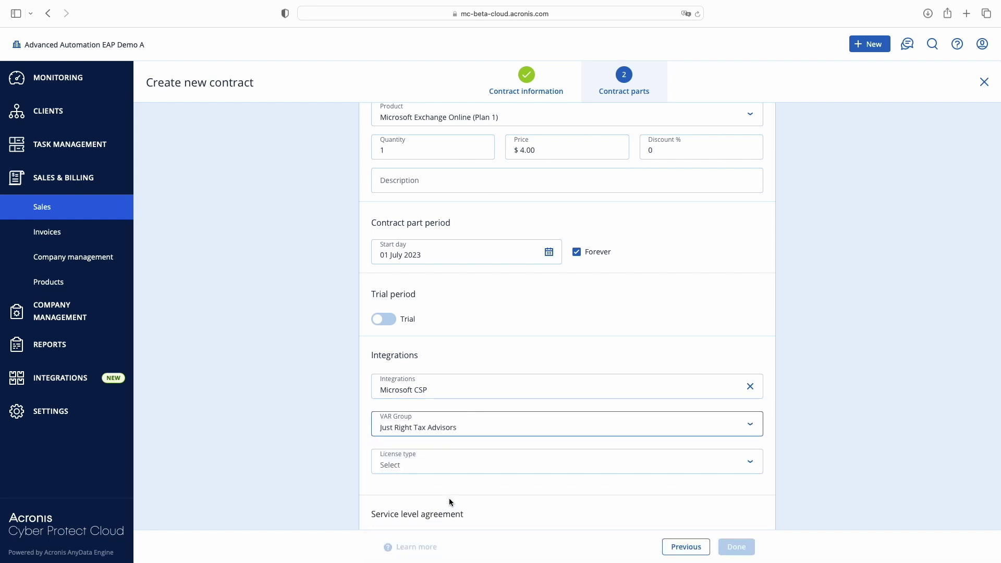
Set the license type to Exchange Online (Plan 1) and save the contract part.
left_click(468, 466)
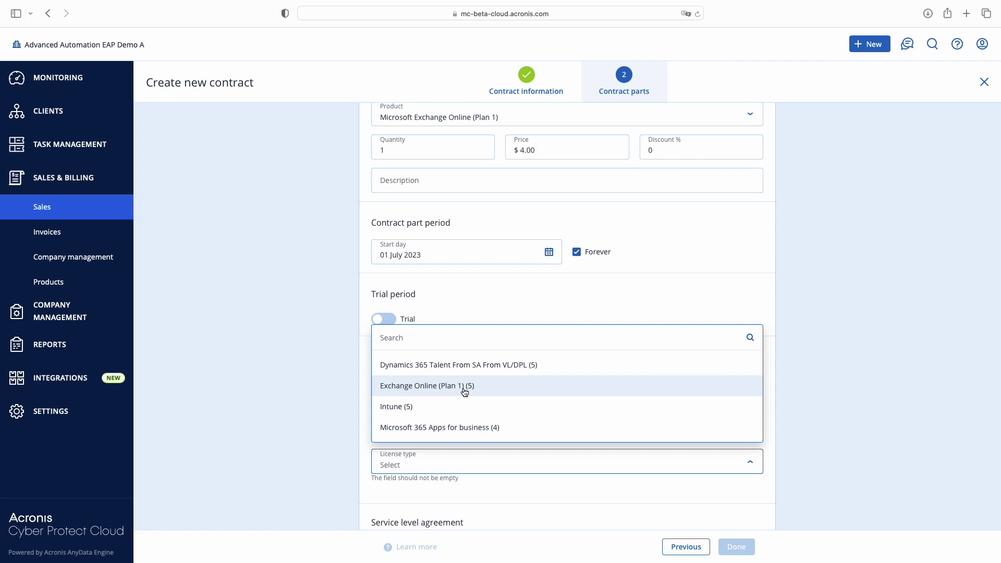
left_click(499, 390)
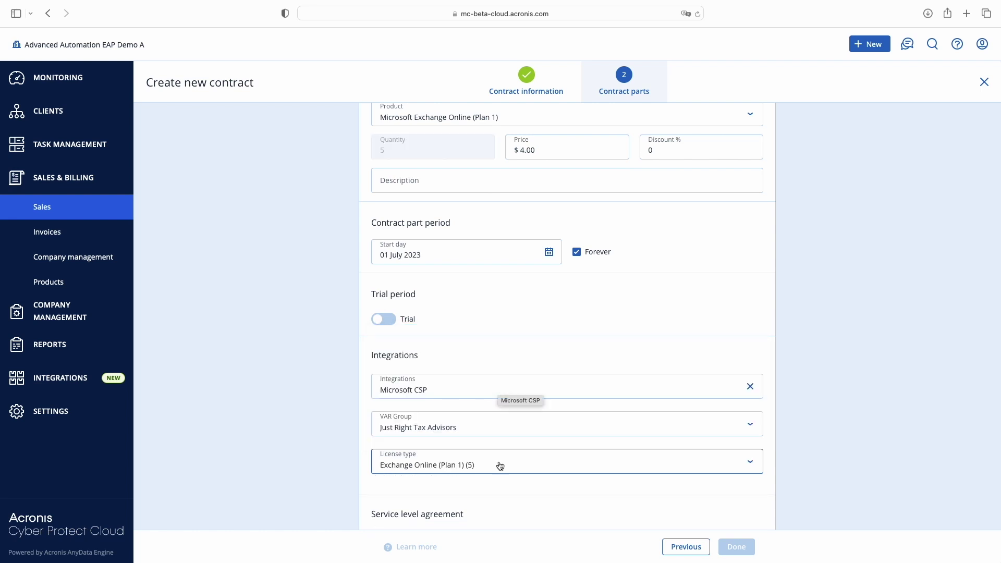
scroll(500, 465, "down", 1)
scroll(501, 465, "up", 2)
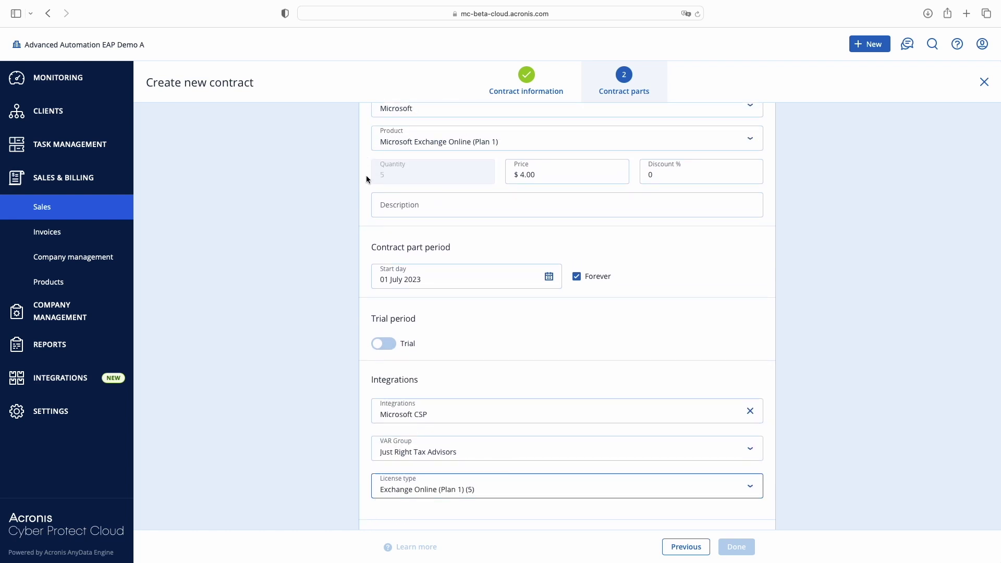
left_click(747, 501)
Add a further contract part with no product category selected and the product Advanced Management (SRHAMSENS).
scroll(725, 447, "down", 3)
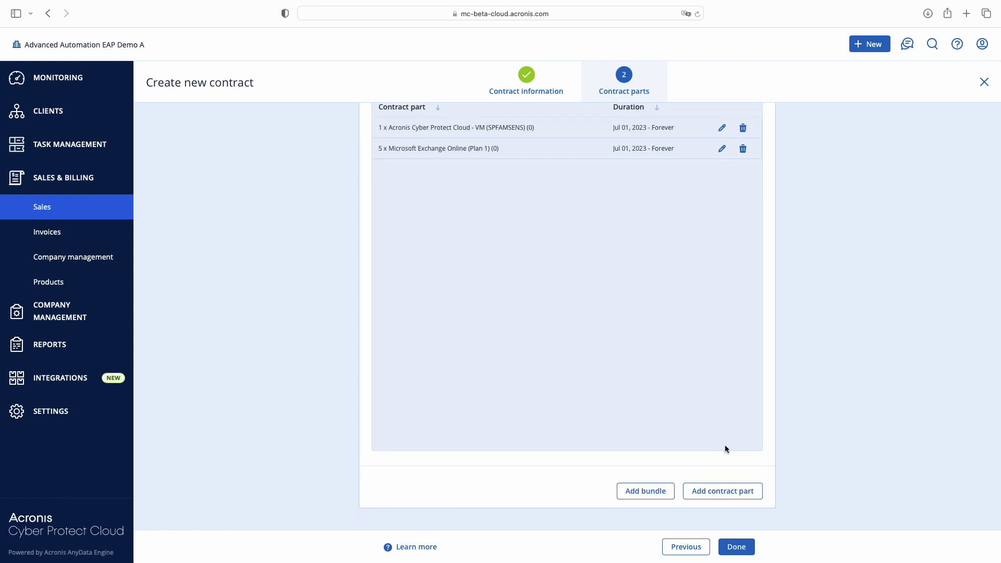
left_click(730, 502)
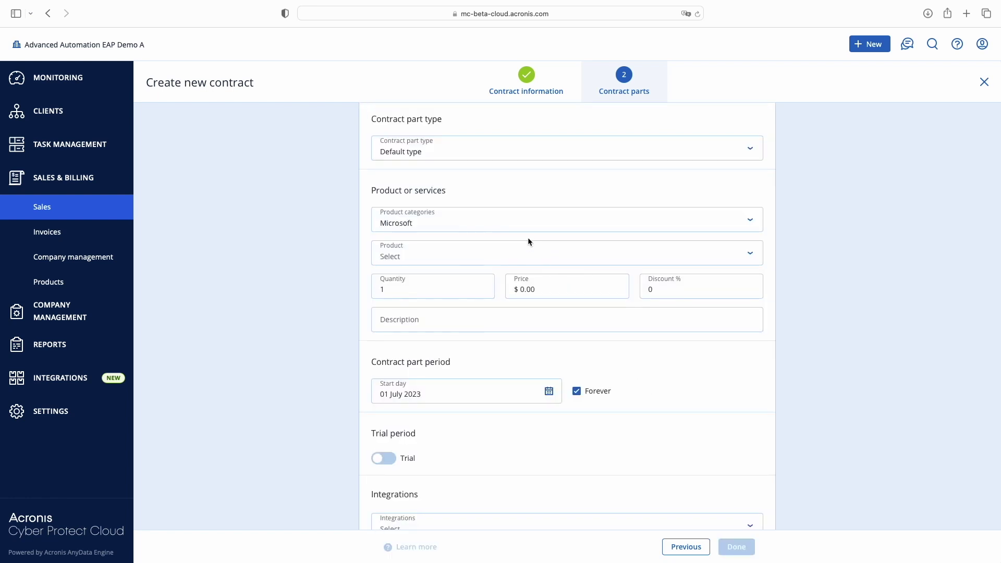
left_click(600, 228)
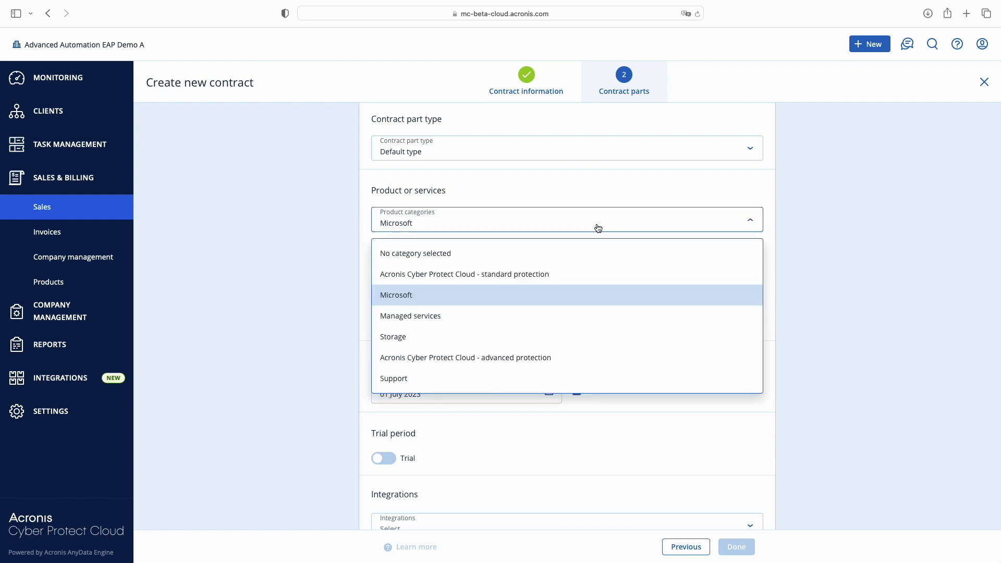
left_click(555, 253)
left_click(497, 263)
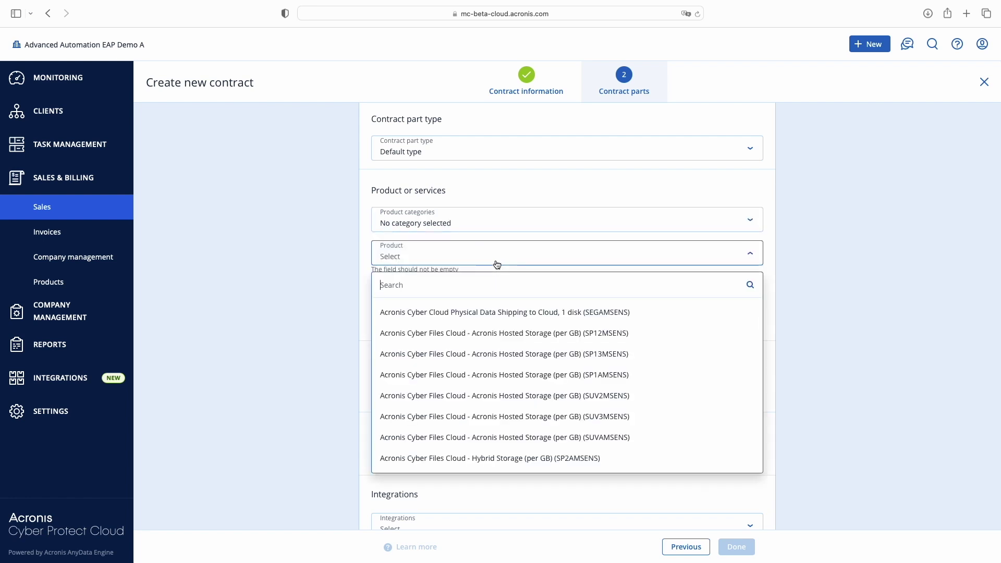
type("Mana")
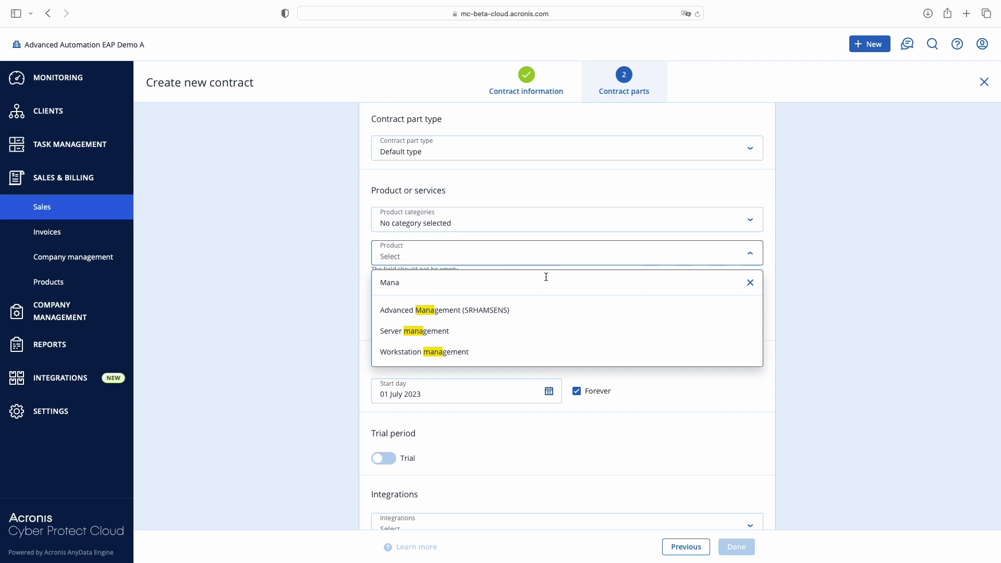
left_click(523, 316)
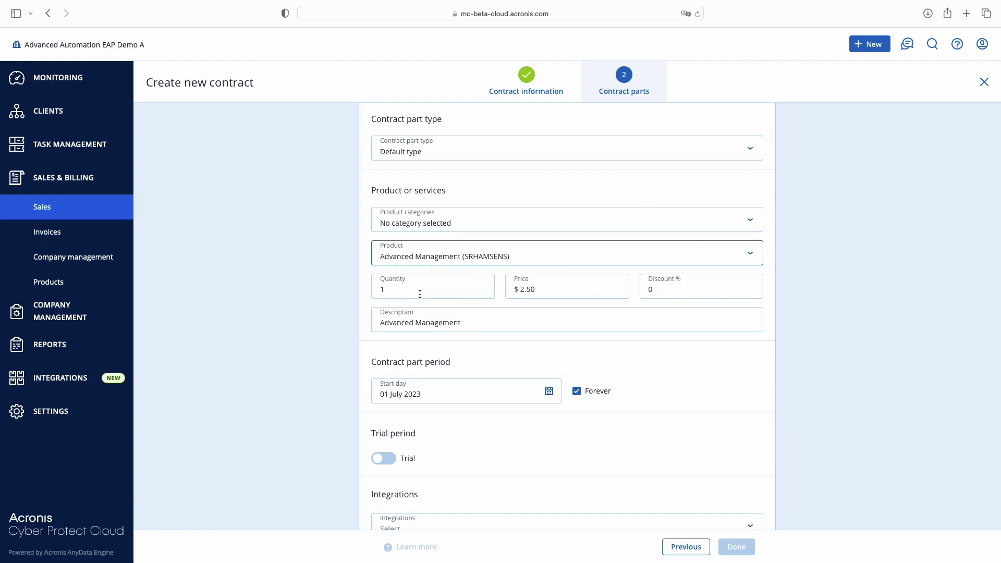
Link the Advanced Management part to the Acronis Cyber Cloud – Devices integration with the group Machines with agents.
scroll(479, 448, "down", 5)
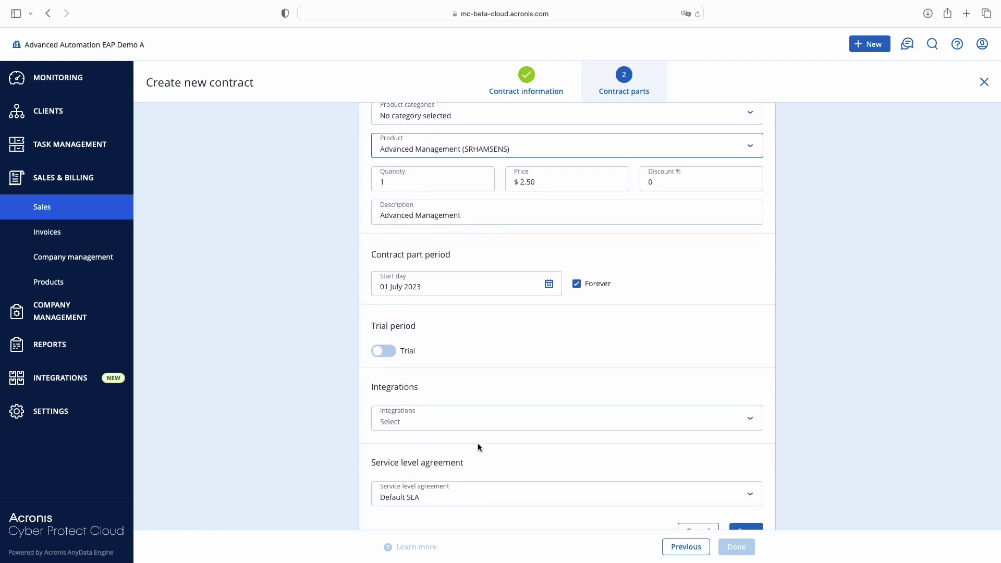
left_click(499, 388)
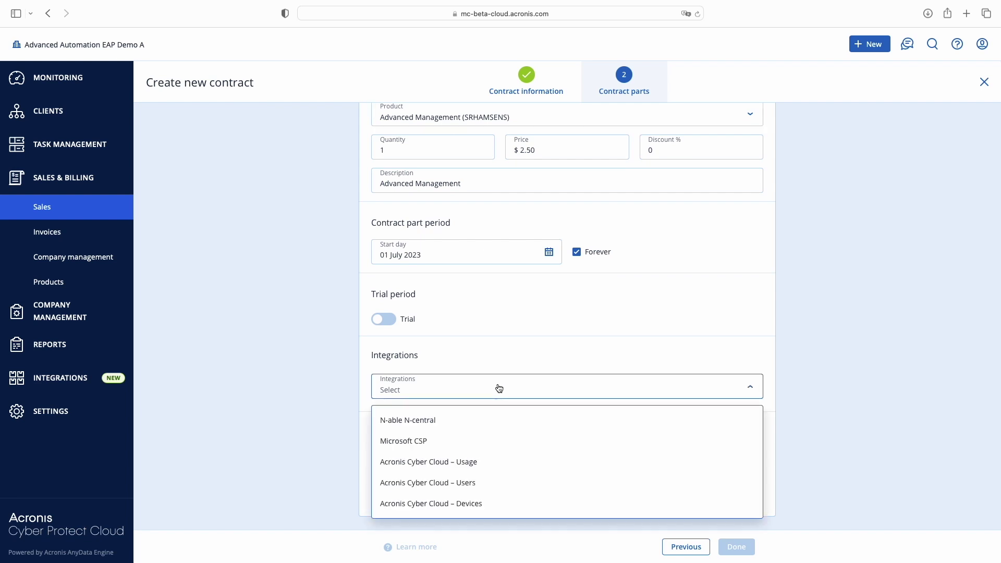
left_click(490, 504)
left_click(497, 423)
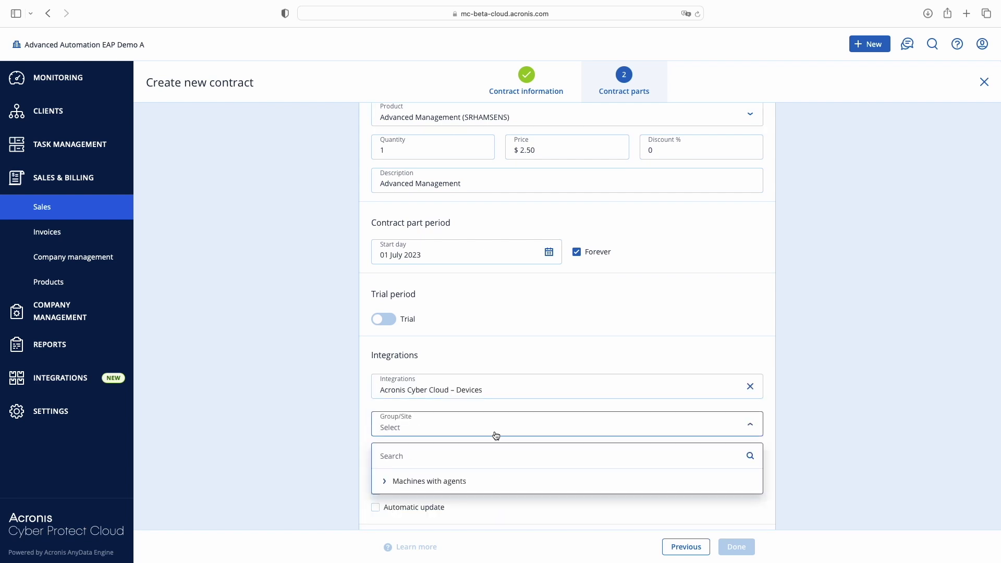
left_click(485, 481)
Assign DESKTOP-HO36NLQ as a selected configuration item and enable automatic update for the Advanced Management part.
scroll(484, 480, "down", 2)
scroll(484, 483, "down", 3)
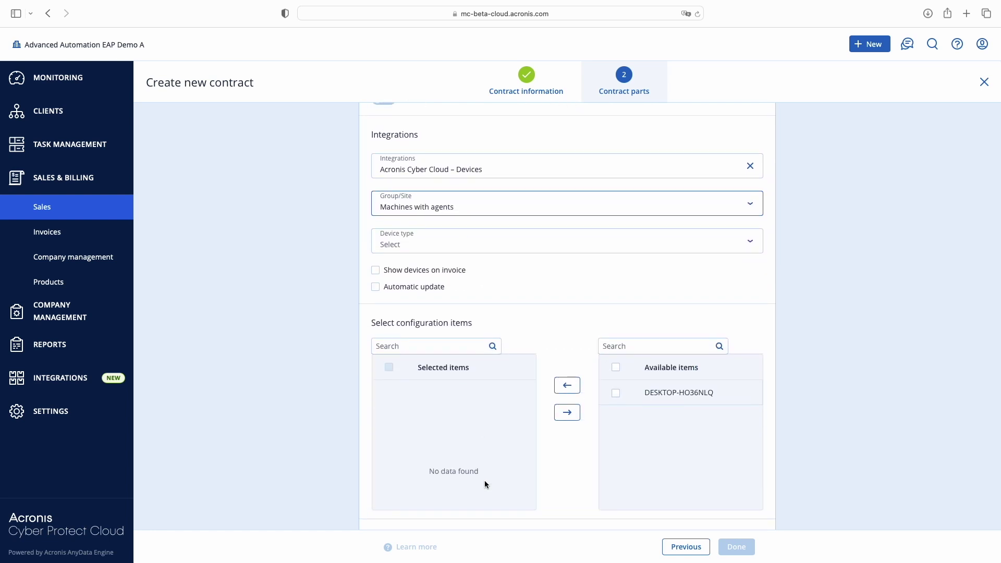
left_click(615, 368)
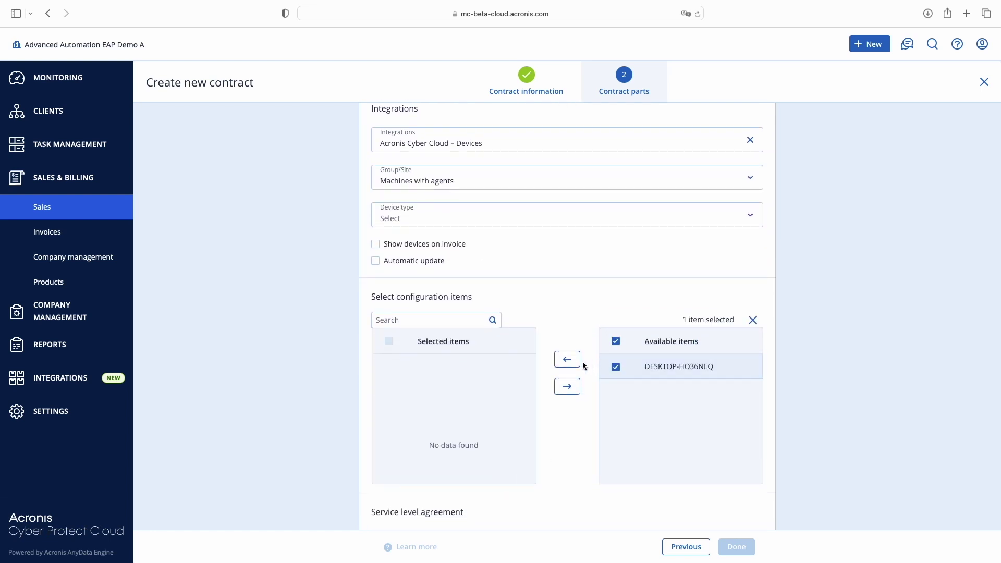
left_click(567, 360)
left_click(375, 261)
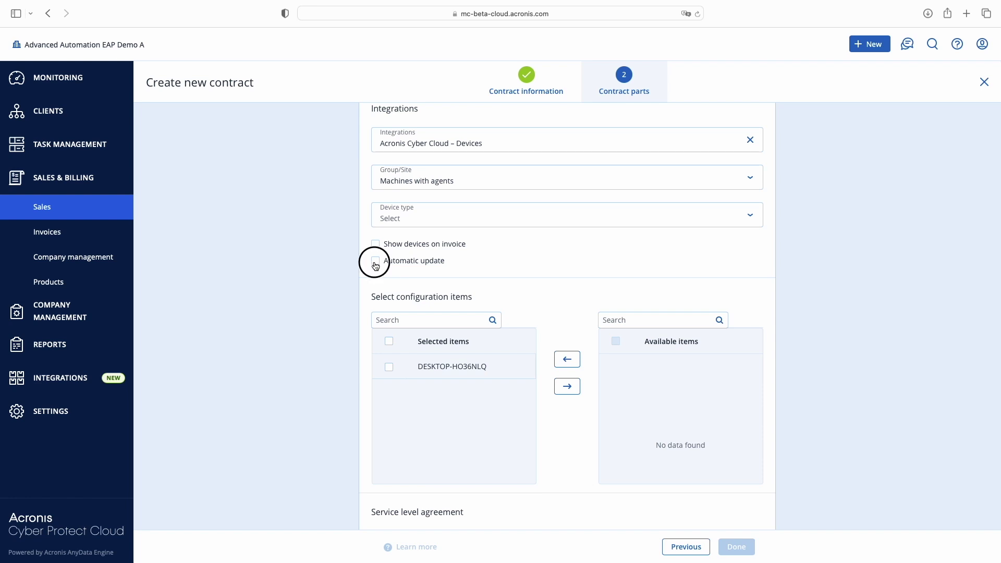
scroll(533, 271, "up", 3)
scroll(533, 270, "up", 3)
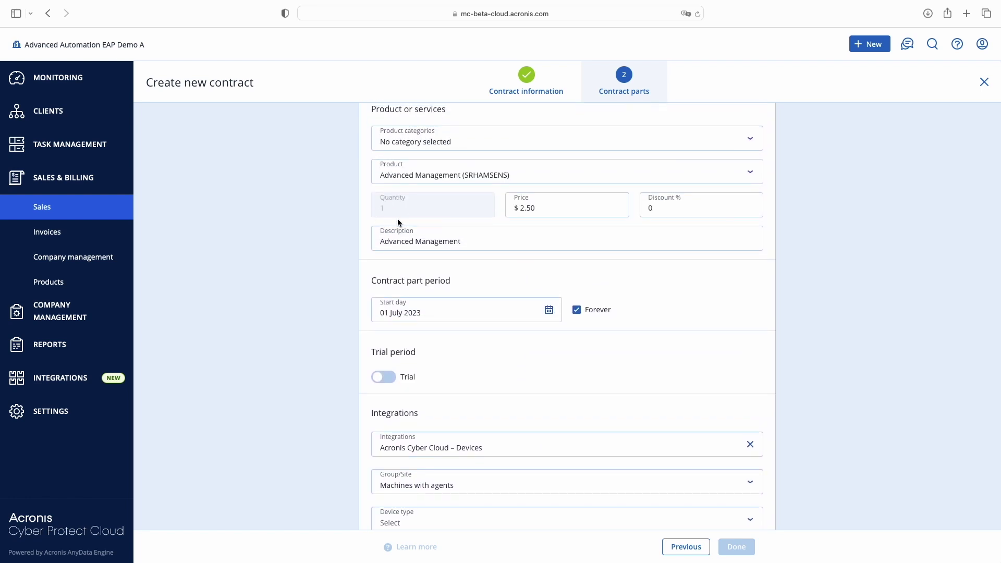
Save the Advanced Management part and add another contract part with category Managed services and product Workstation management.
scroll(496, 346, "down", 8)
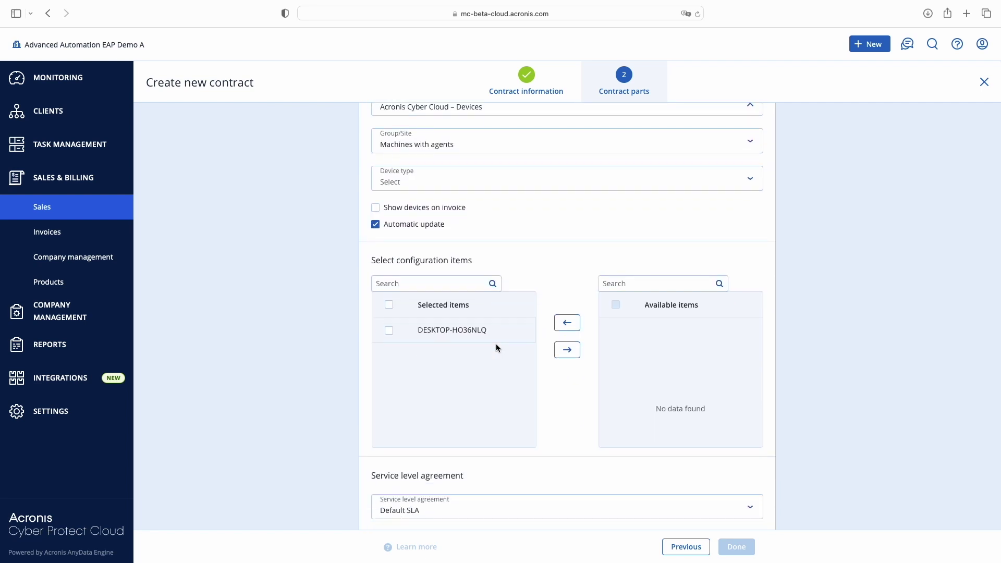
left_click(750, 499)
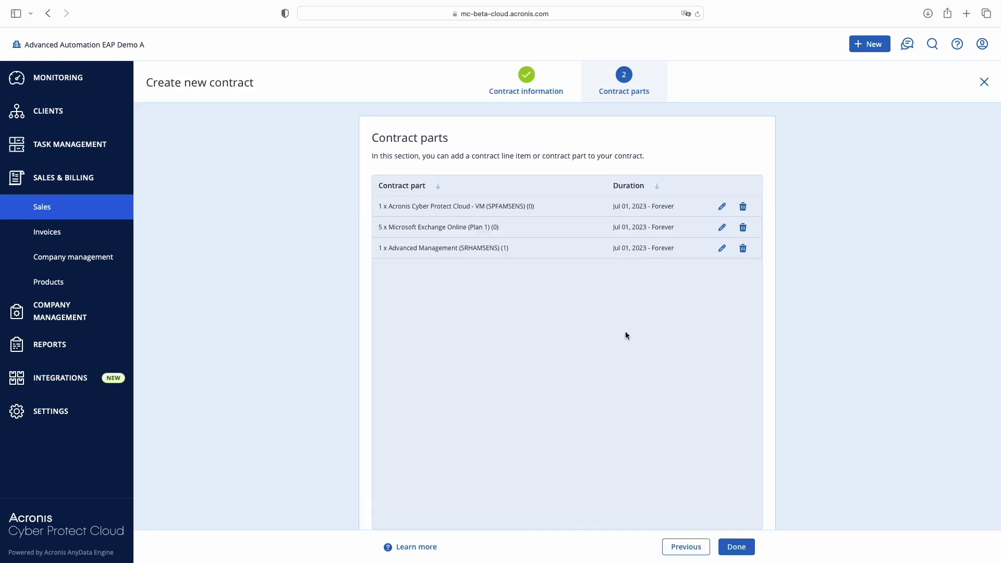
scroll(626, 344, "down", 3)
left_click(725, 500)
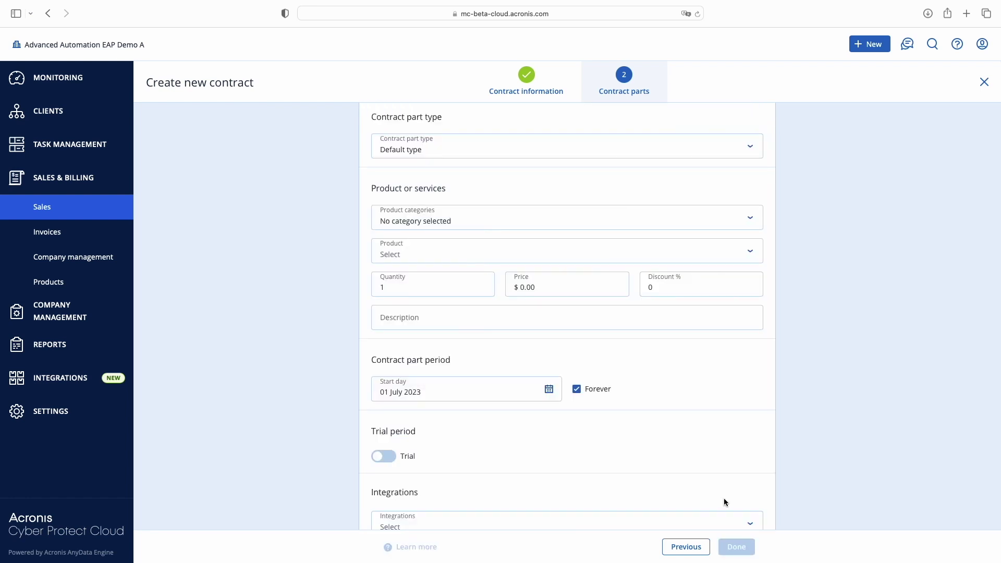
left_click(485, 221)
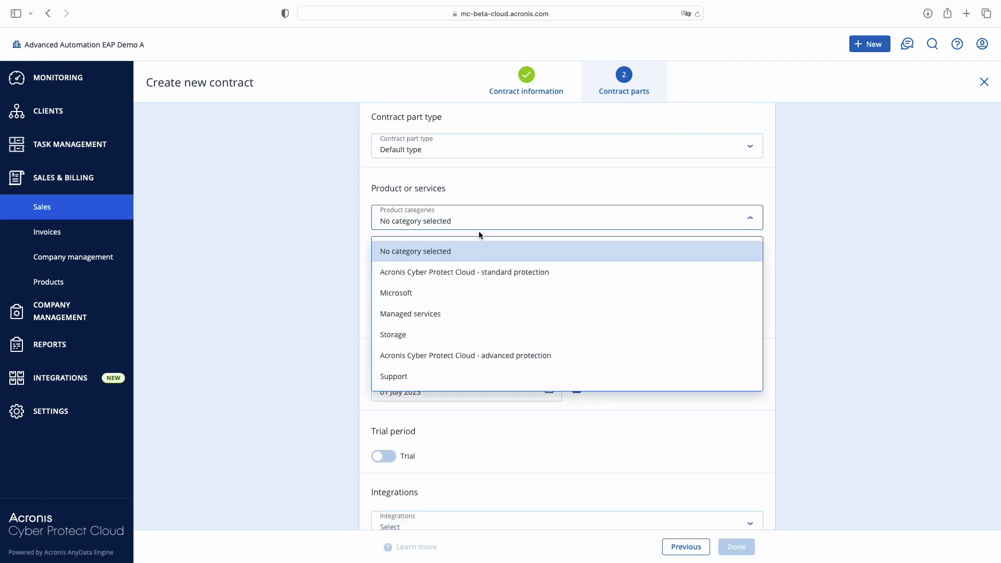
left_click(433, 314)
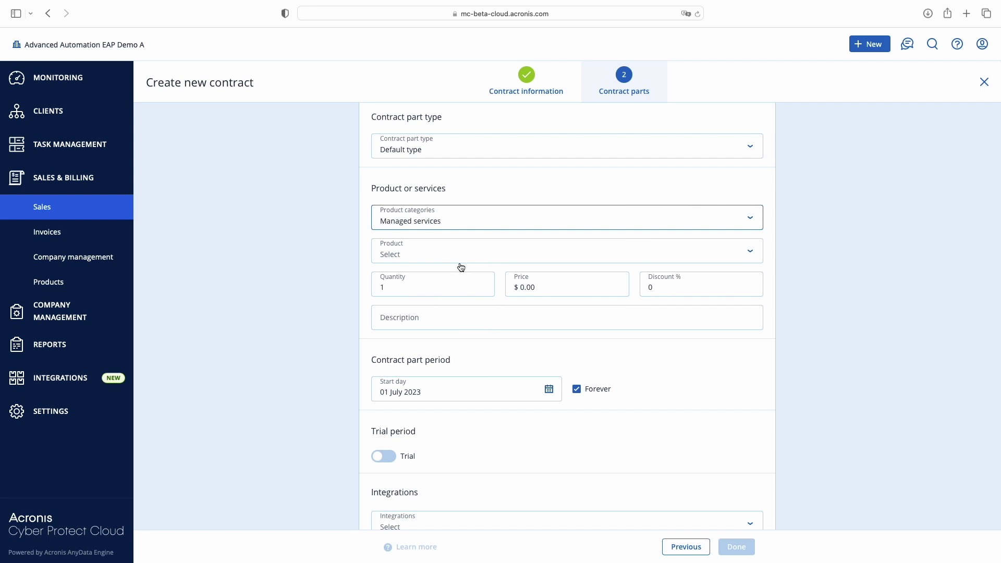
left_click(461, 253)
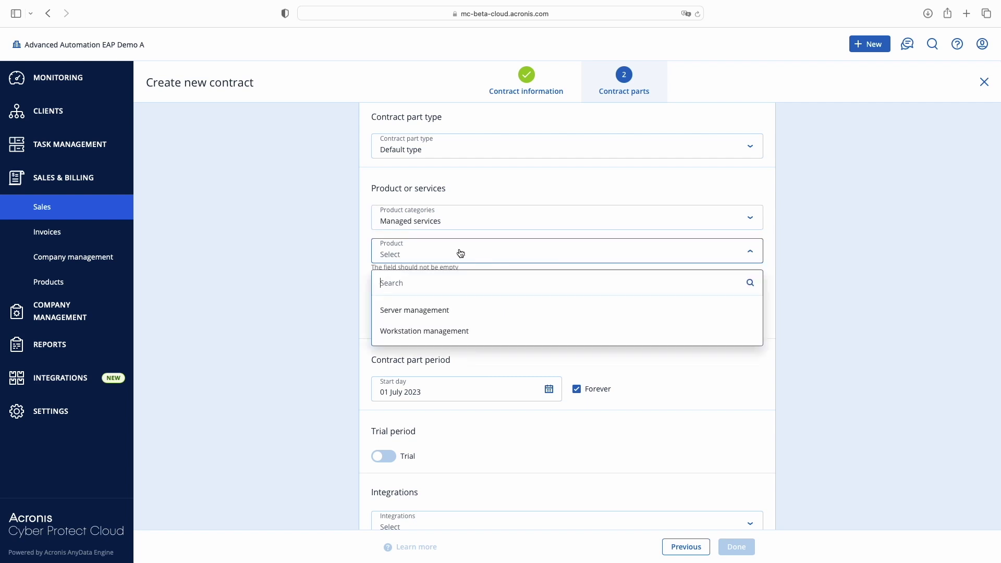
left_click(454, 333)
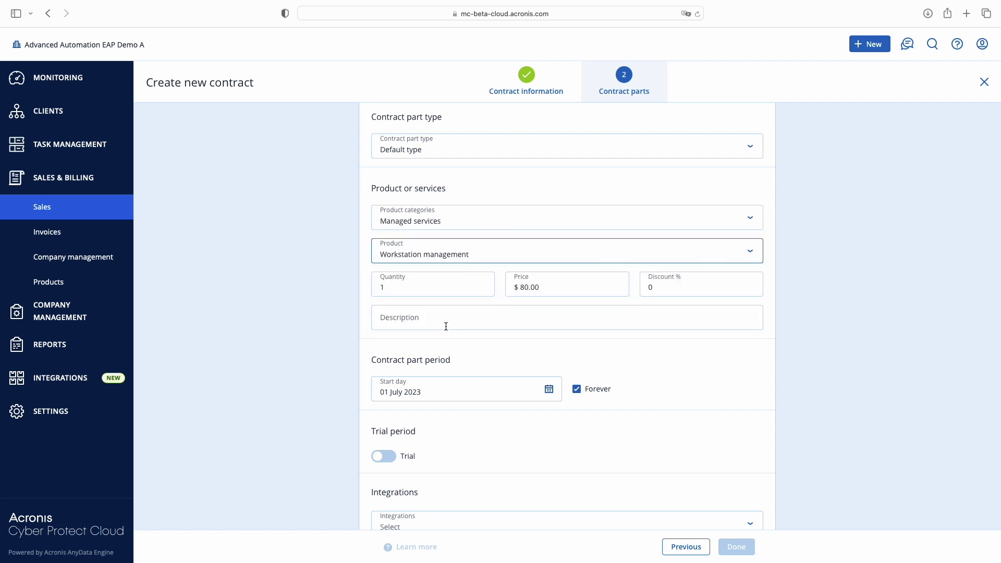
Link the Workstation management part to the N-able N-central integration with the group Advanced Automation QA.
scroll(468, 432, "down", 5)
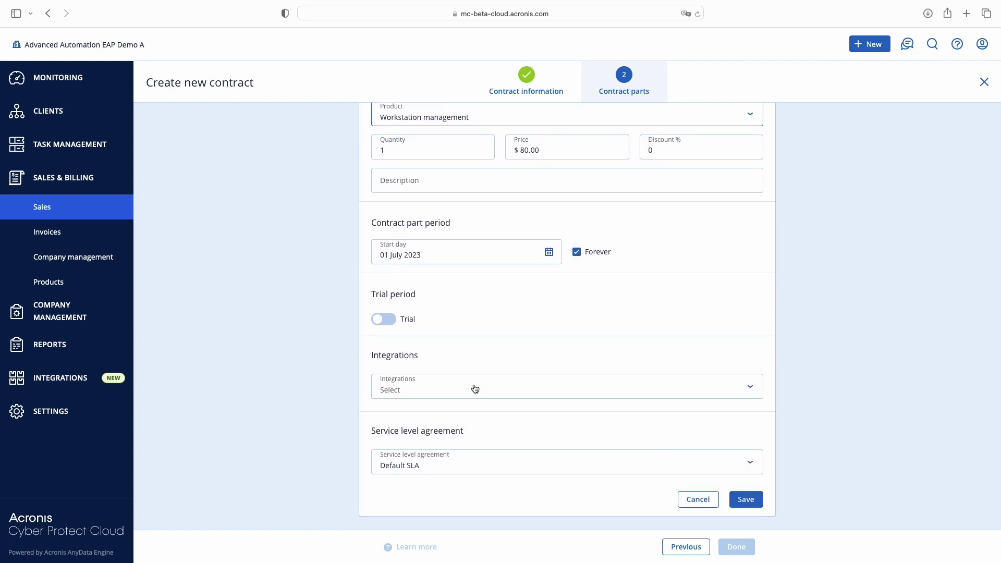
left_click(475, 391)
left_click(463, 422)
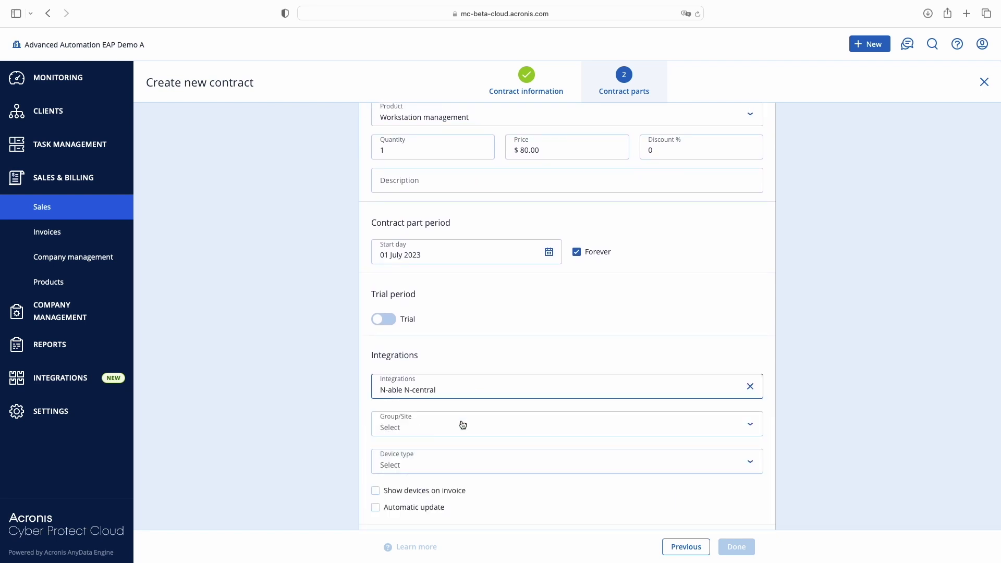
left_click(463, 424)
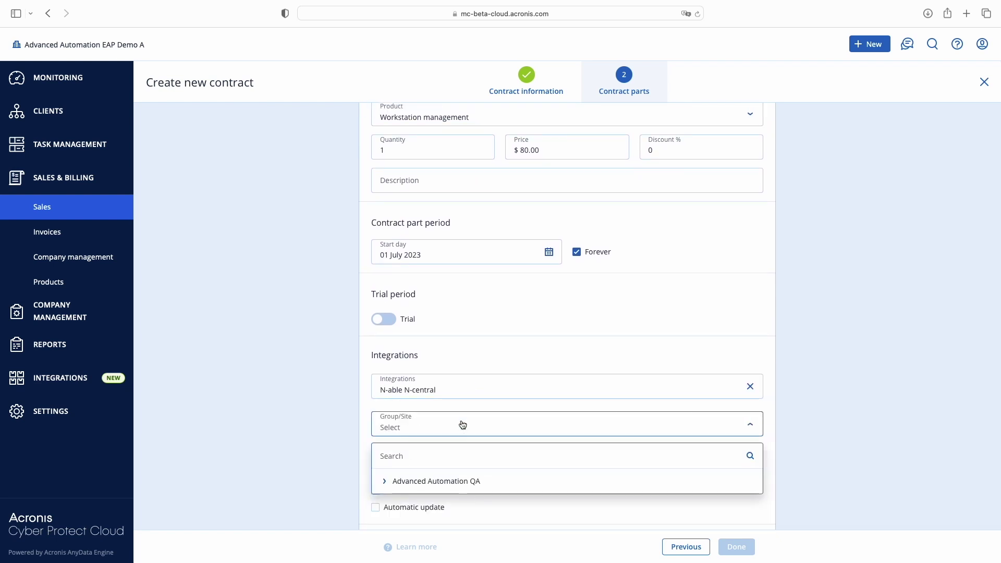
left_click(459, 479)
scroll(457, 484, "down", 8)
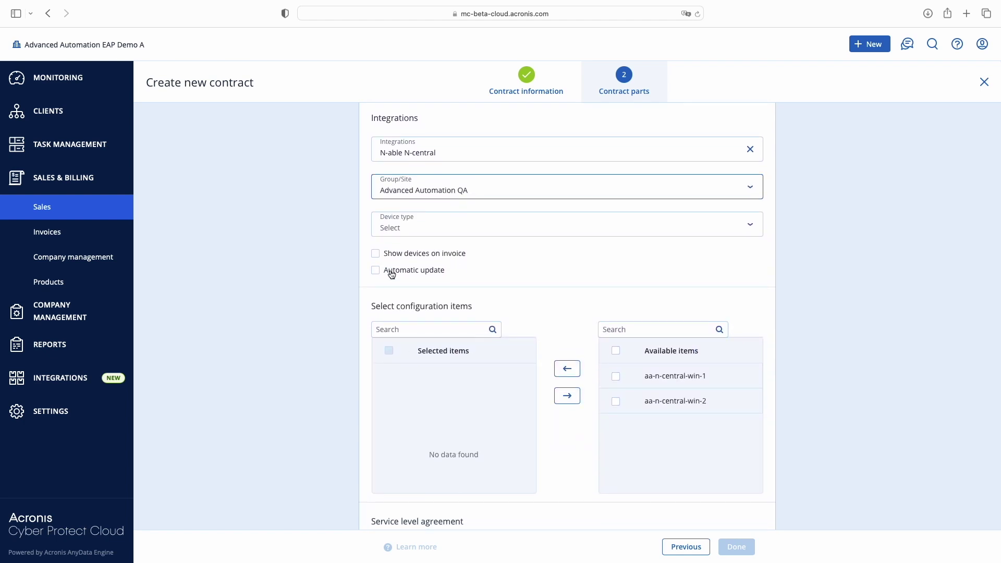
Assign aa-n-central-win-1 and aa-n-central-win-2 to the Workstation management part with automatic update enabled, and save the part.
left_click(447, 229)
left_click(442, 228)
left_click(616, 352)
left_click(573, 372)
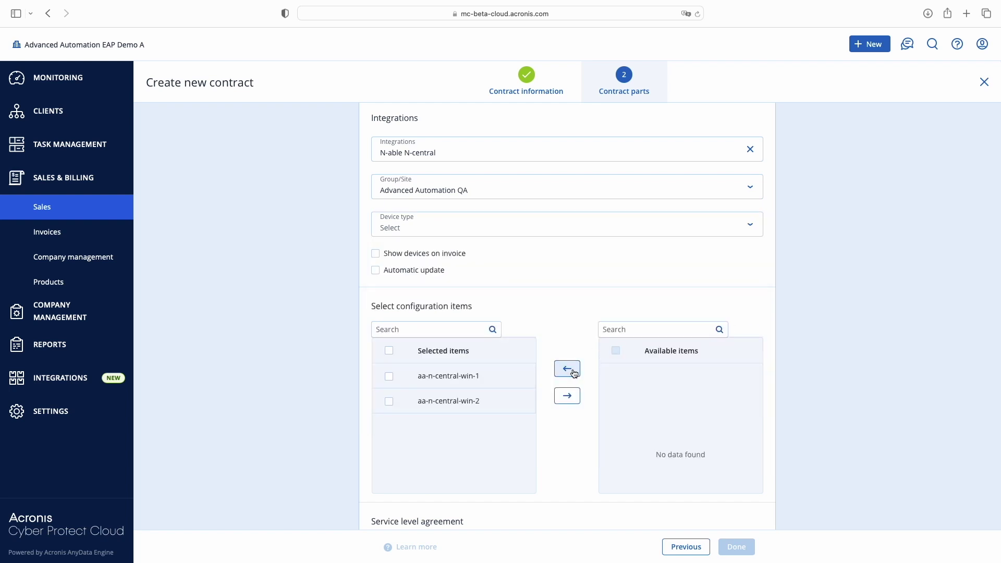
left_click(376, 271)
scroll(344, 261, "up", 5)
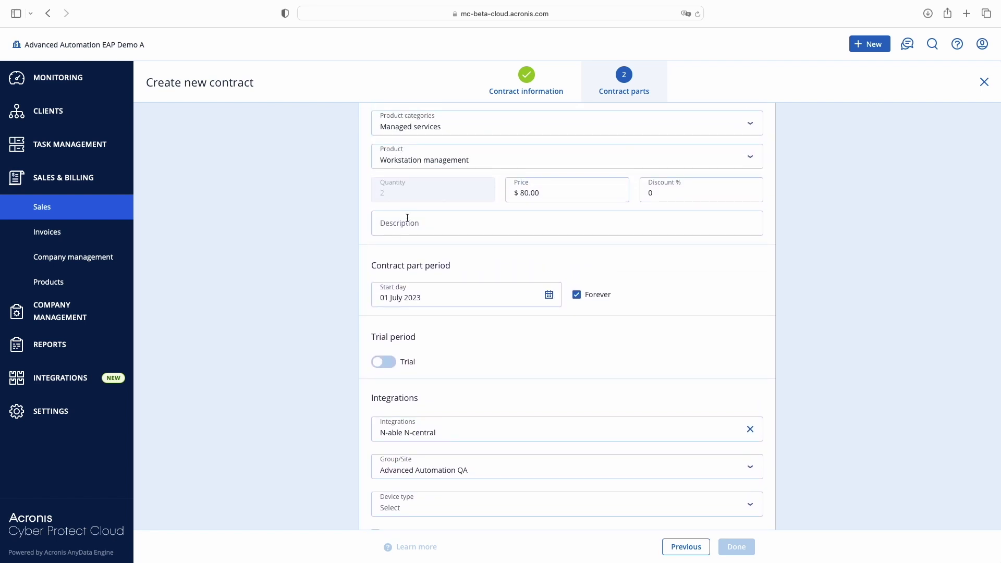
scroll(405, 212, "down", 6)
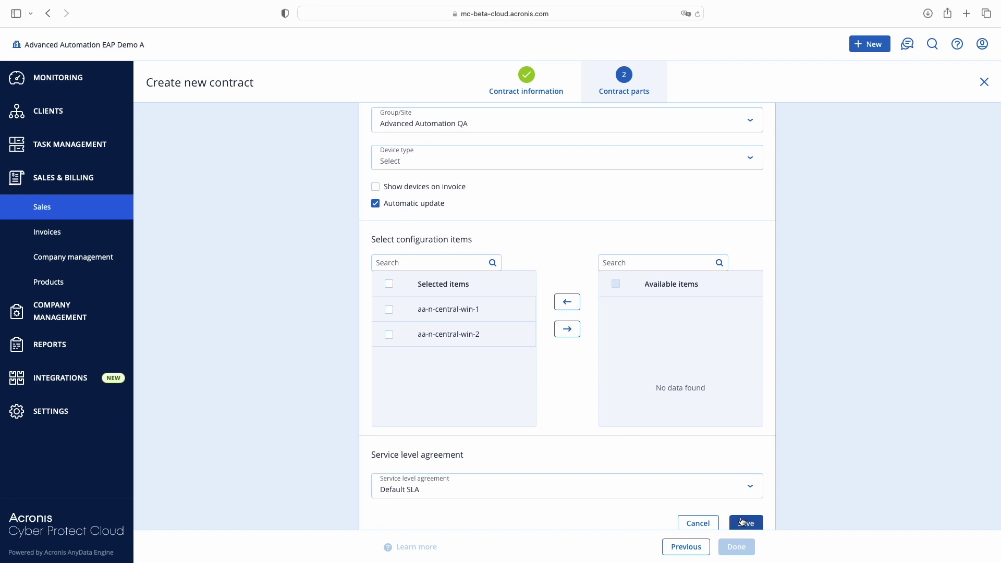
left_click(742, 522)
Add a contract part with no product category selected and the product Acronis Cyber Files Cloud - User (per user) (SPIAMSENS).
left_click(712, 501)
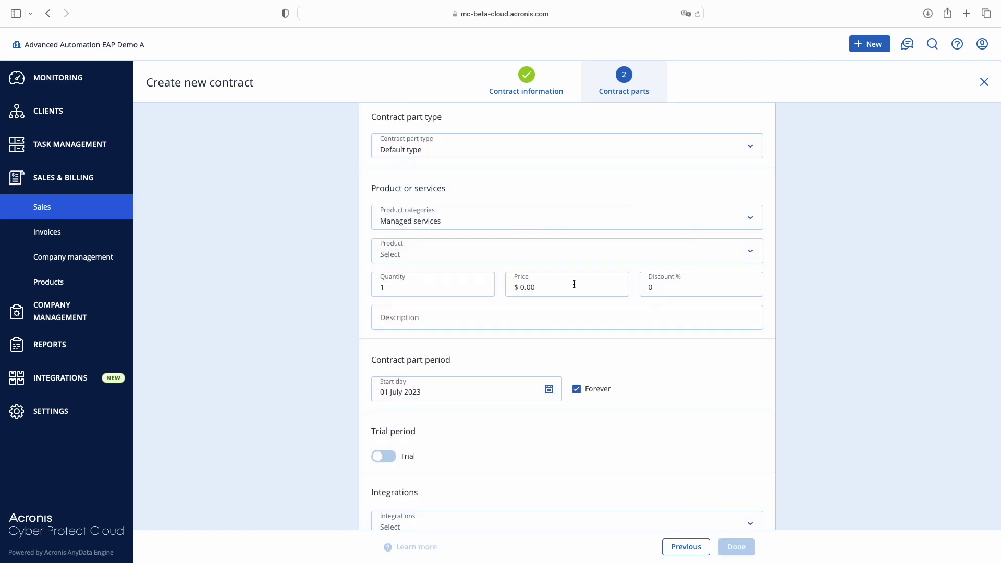
left_click(520, 221)
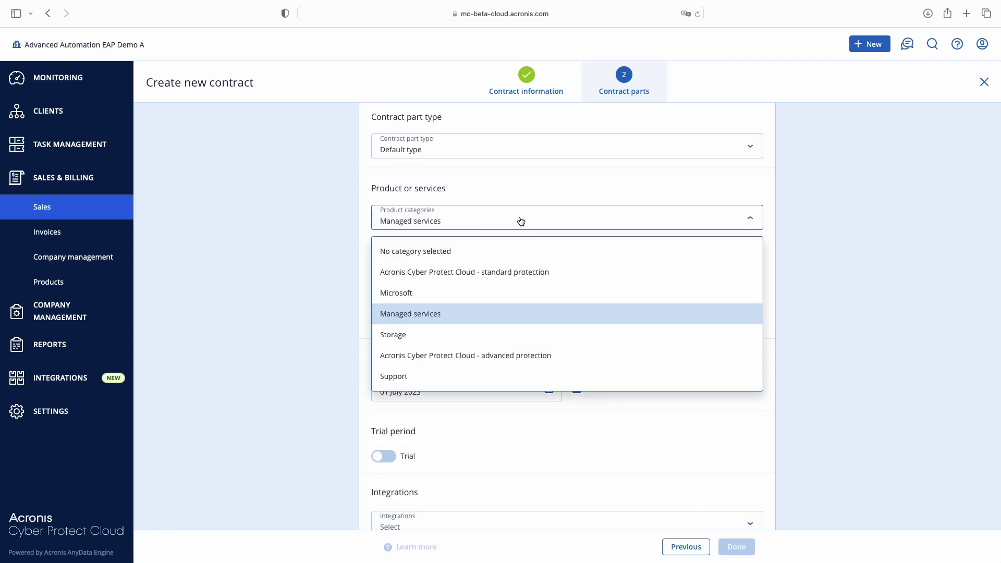
left_click(484, 251)
left_click(469, 262)
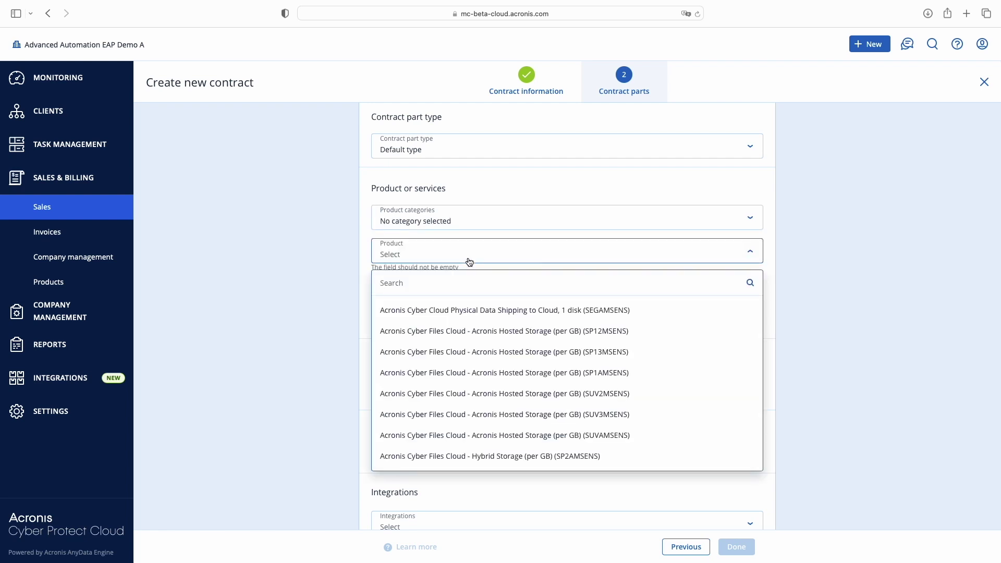
type("File")
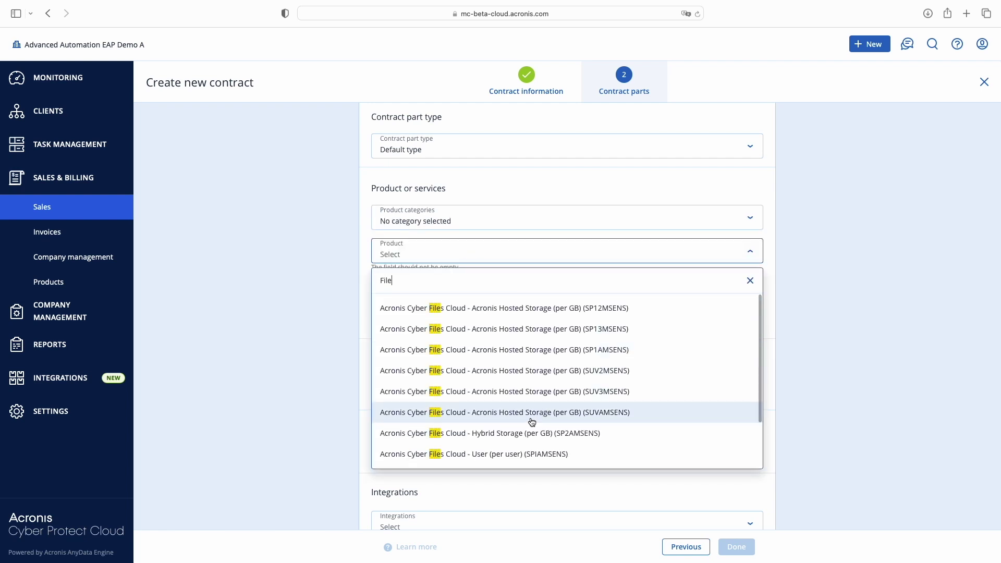
left_click(530, 456)
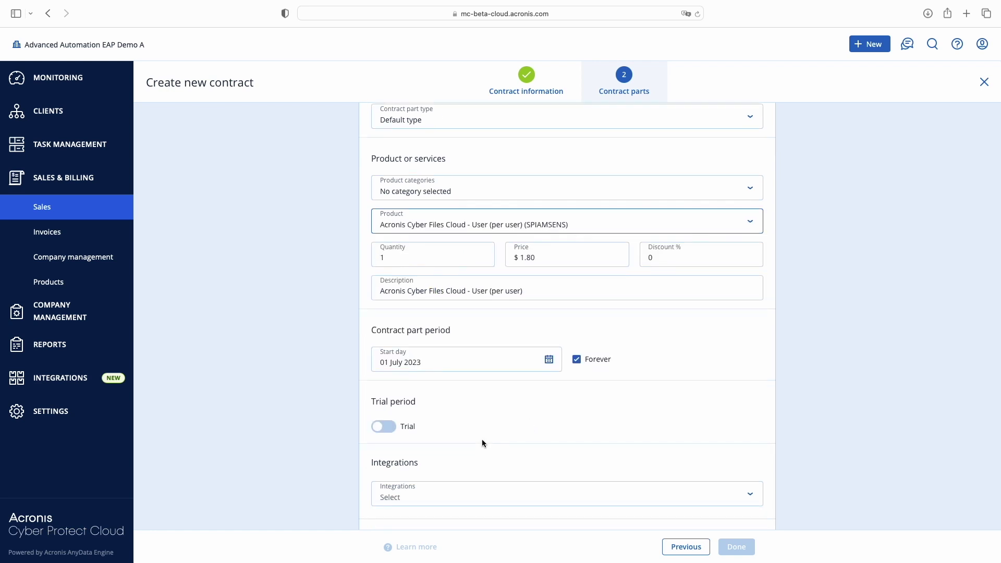
Link the Cyber Files Cloud part to the Acronis Cyber Cloud – Users integration with automatic update enabled, and save the part.
scroll(483, 443, "down", 3)
left_click(496, 388)
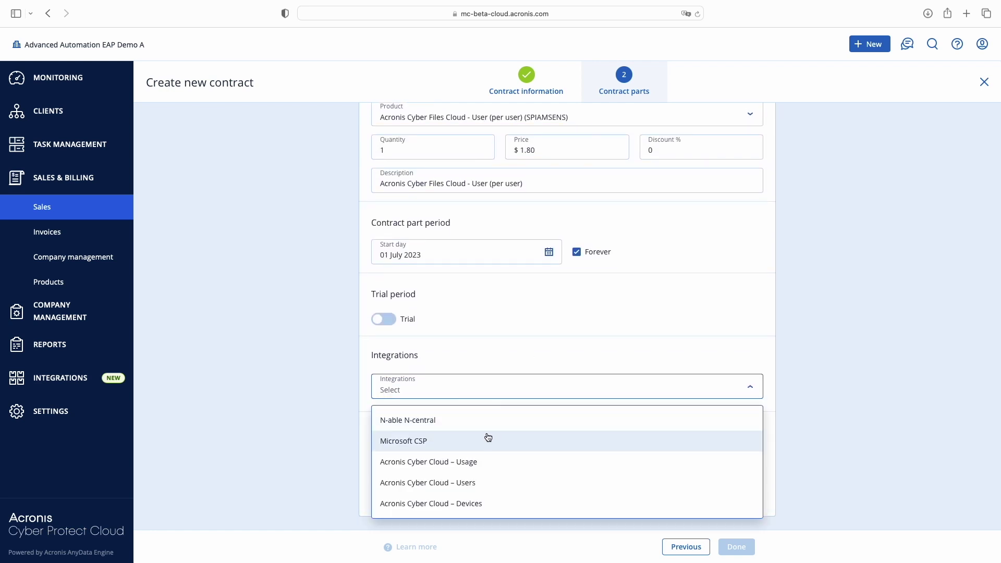
left_click(496, 486)
scroll(493, 433, "down", 1)
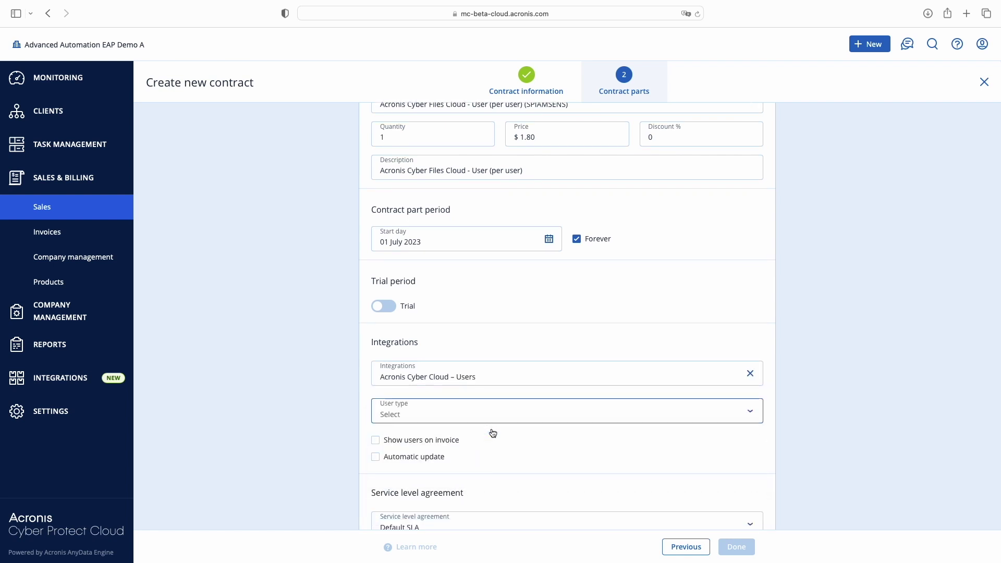
scroll(492, 433, "down", 2)
left_click(493, 357)
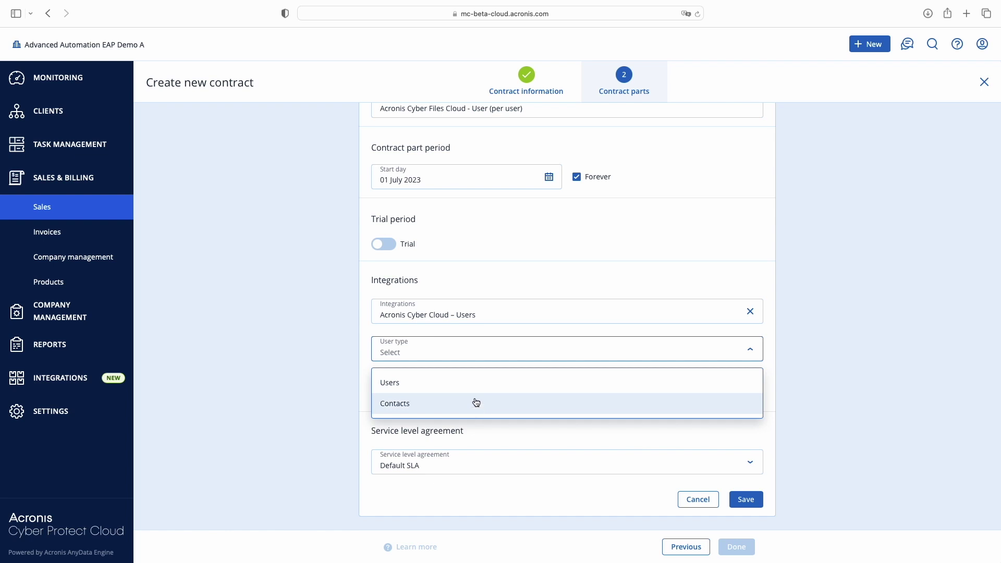
left_click(481, 354)
left_click(375, 395)
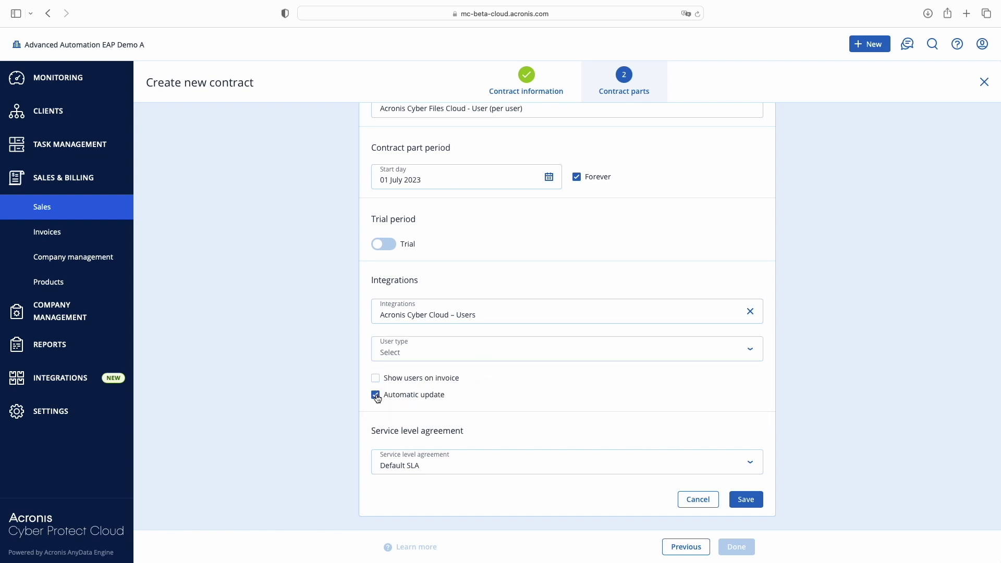
scroll(361, 362, "up", 5)
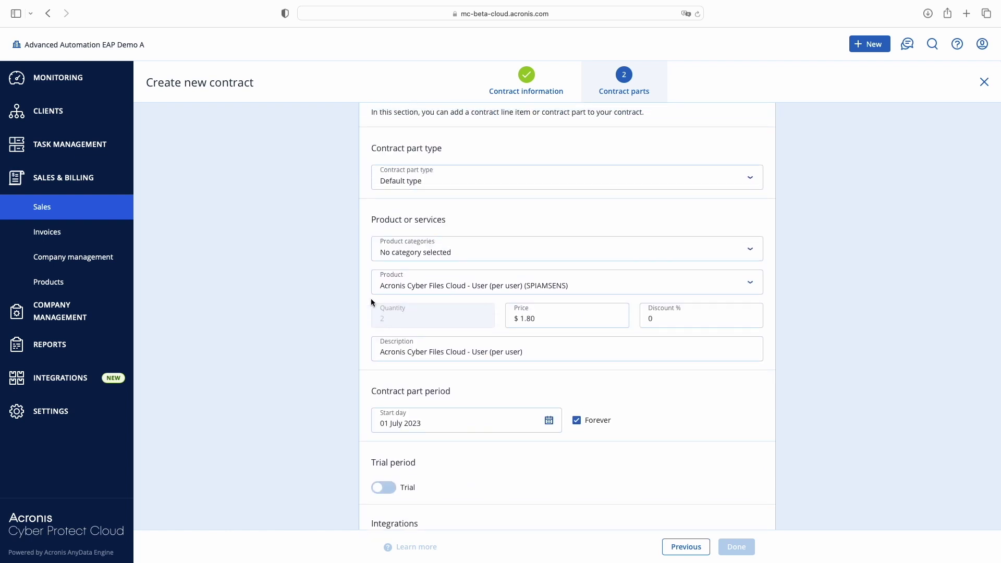
scroll(351, 352, "down", 5)
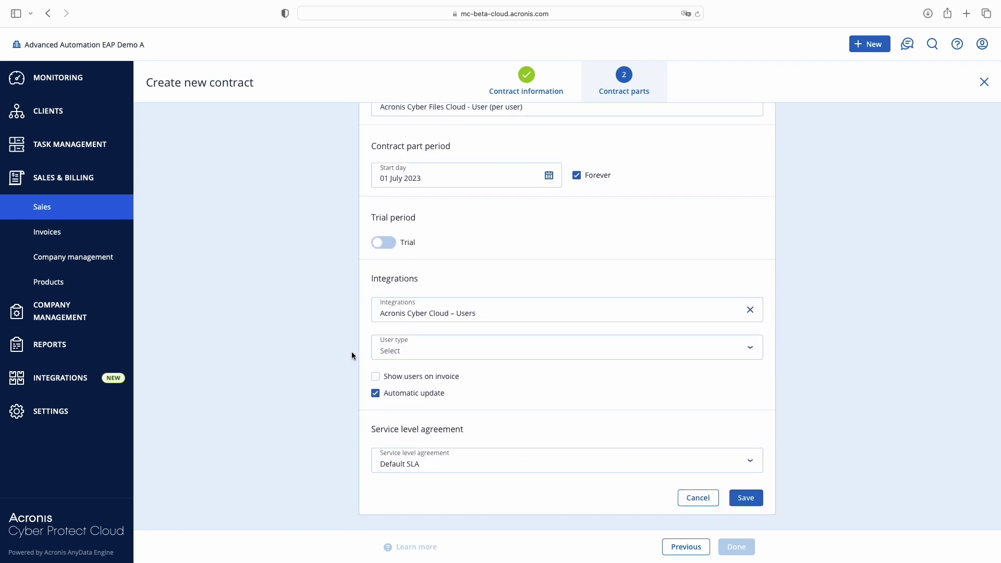
left_click(751, 500)
Add a further contract part with the product category Managed services and the product Server management.
scroll(632, 372, "down", 3)
left_click(720, 496)
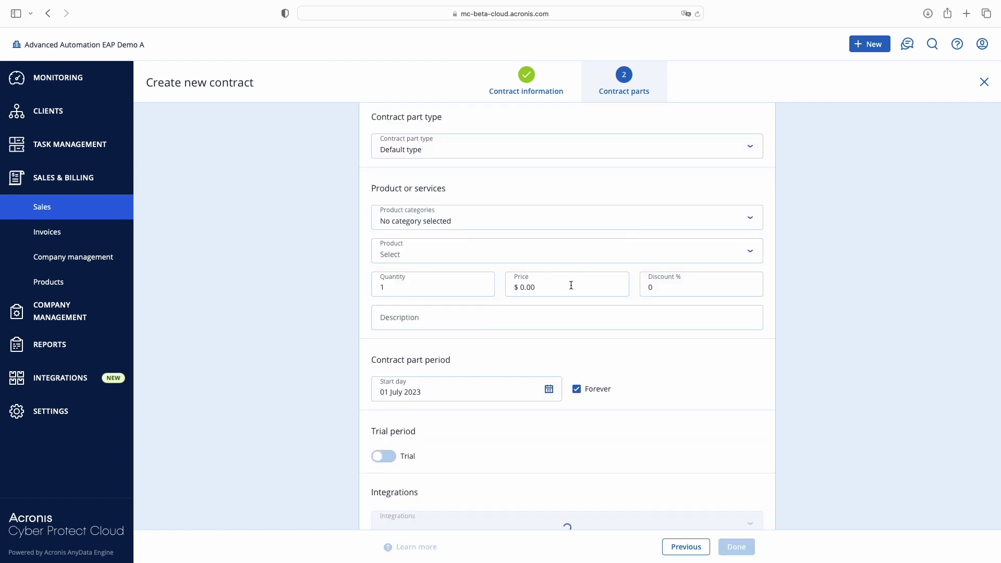
left_click(511, 219)
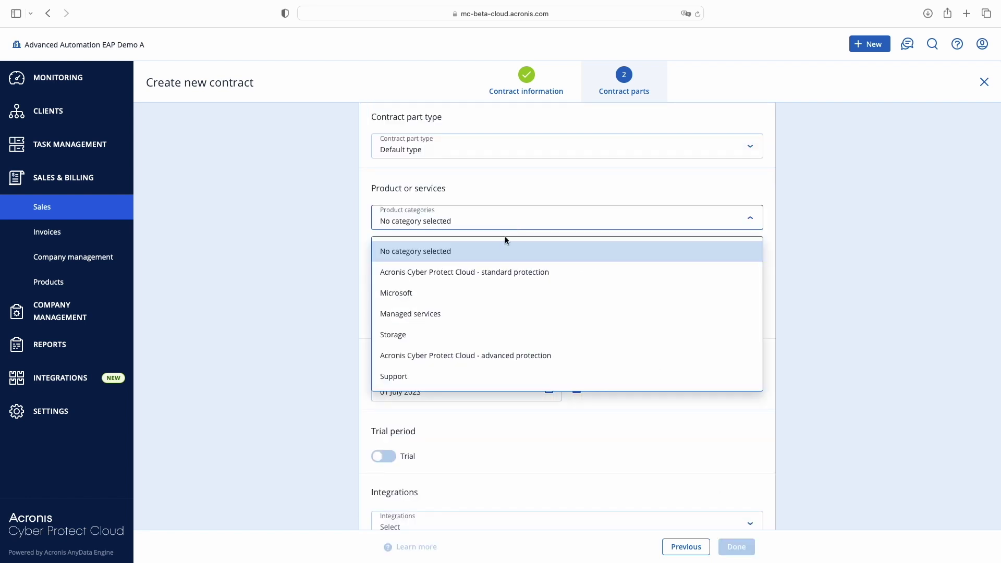
left_click(474, 313)
left_click(465, 256)
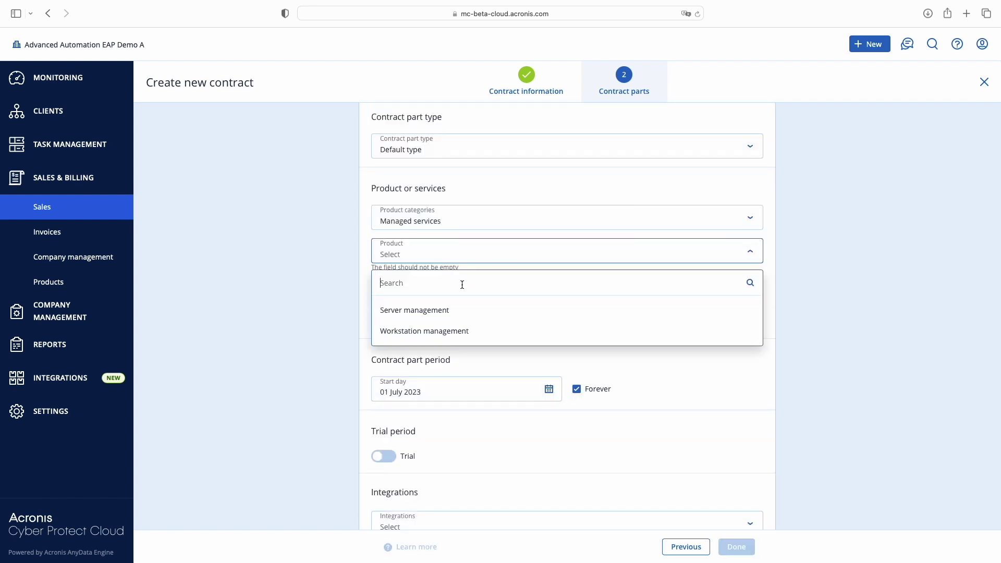
left_click(460, 318)
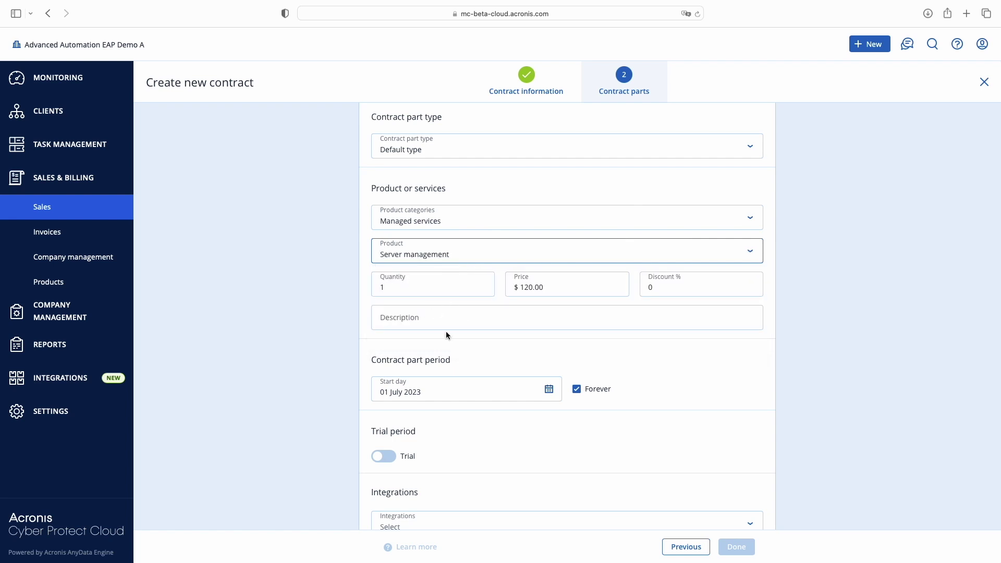
Save the Server management part with quantity 1 and no integration, and complete the new contract.
scroll(447, 399, "down", 5)
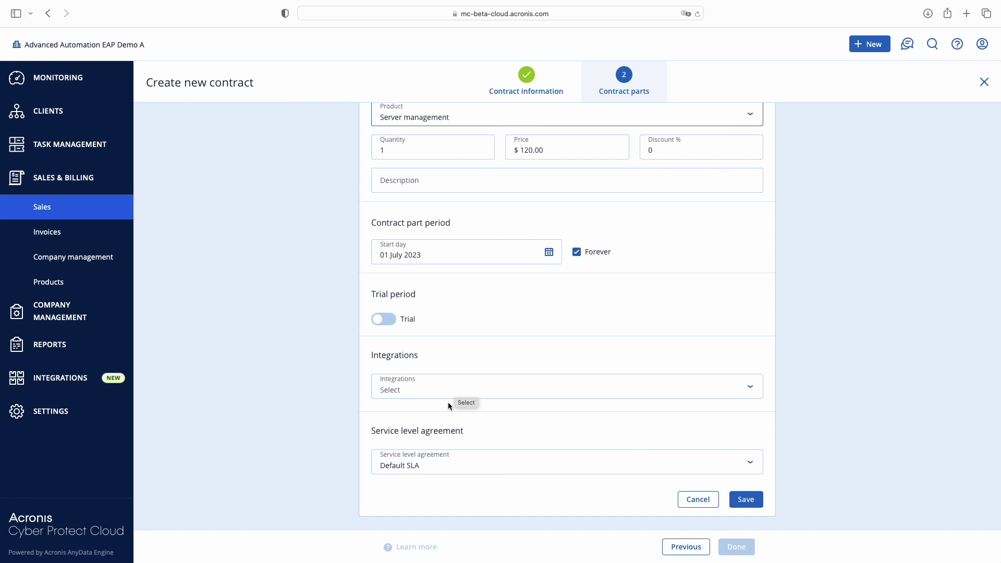
scroll(428, 267, "up", 2)
left_click(399, 202)
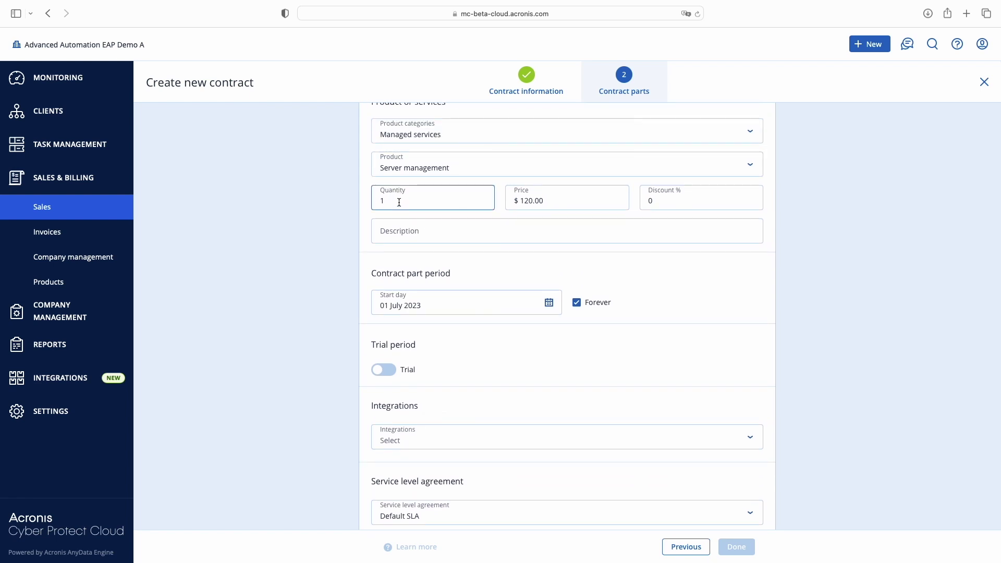
scroll(531, 342, "down", 2)
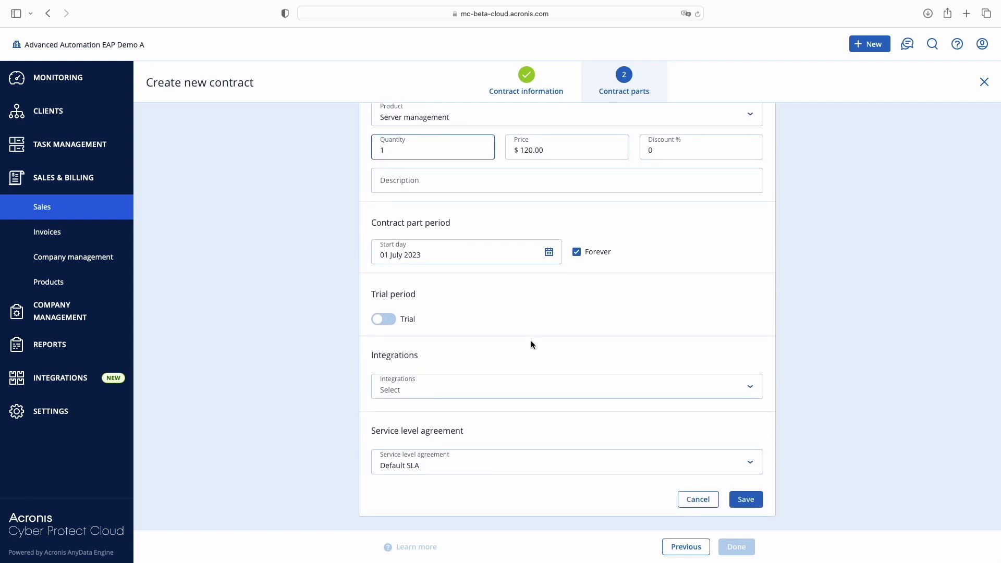
left_click(746, 500)
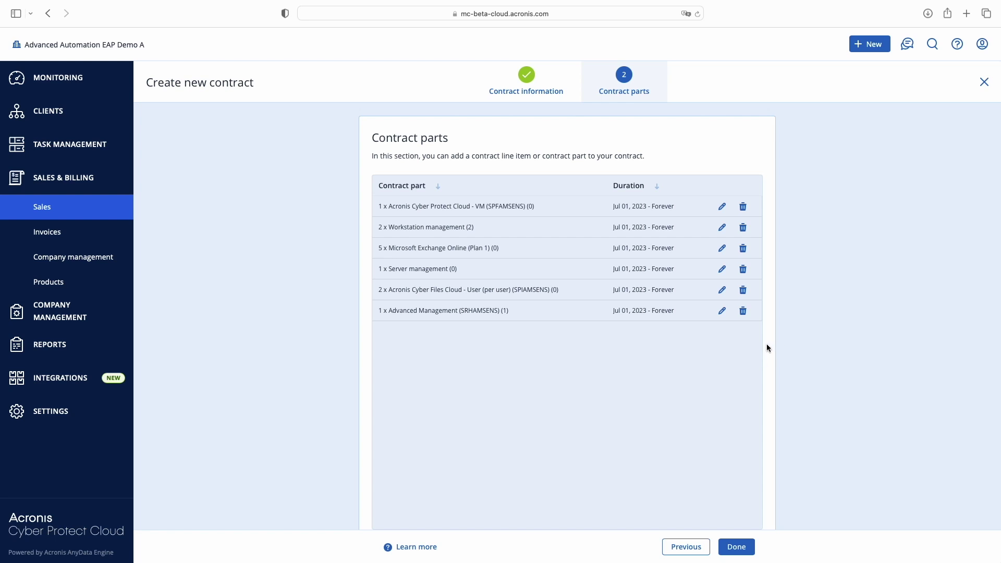
left_click(737, 547)
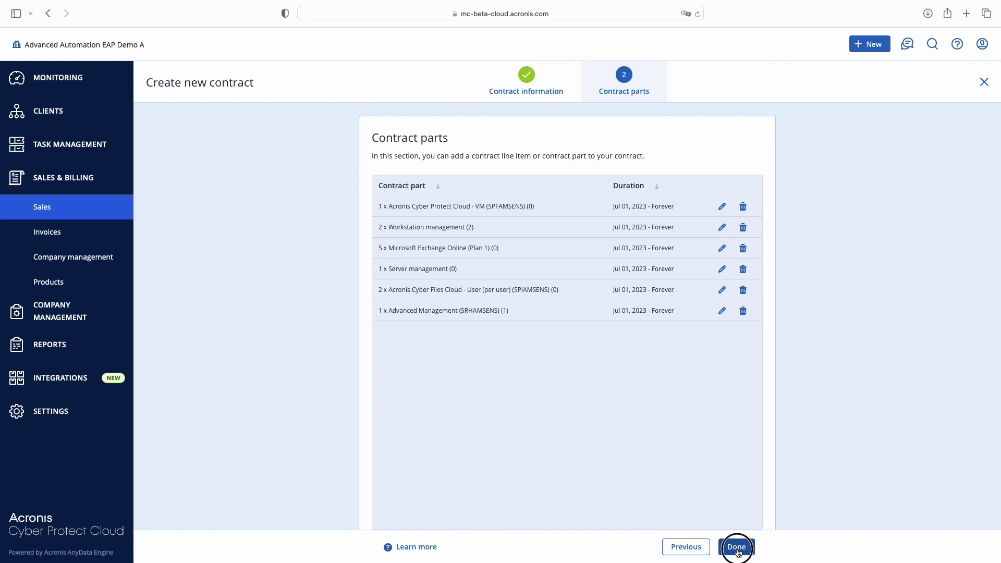
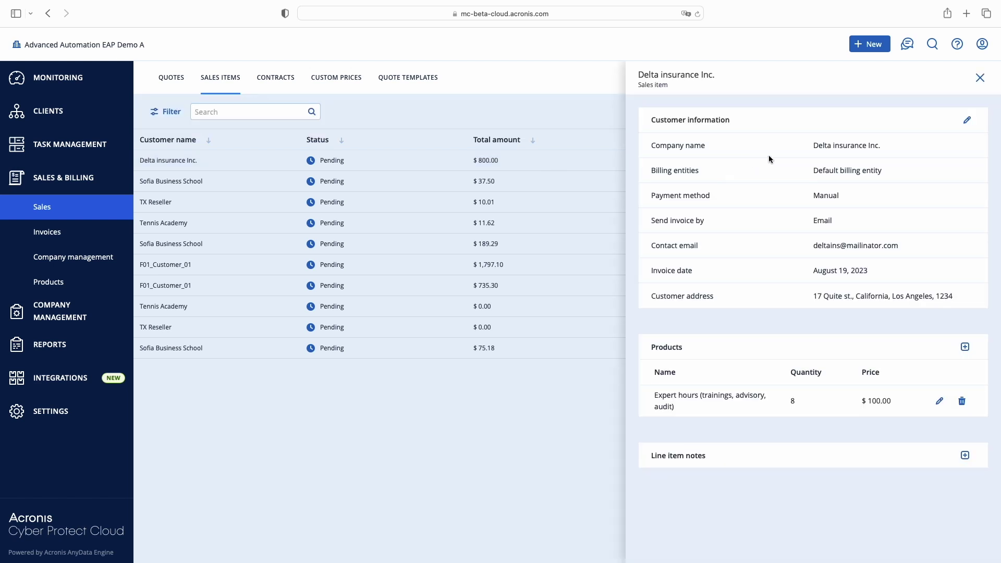
Check the company name and the billed product in the Delta insurance Inc. sales item, and close its details.
left_click_drag(815, 146, 884, 144)
left_click(888, 144)
left_click_drag(655, 397, 751, 396)
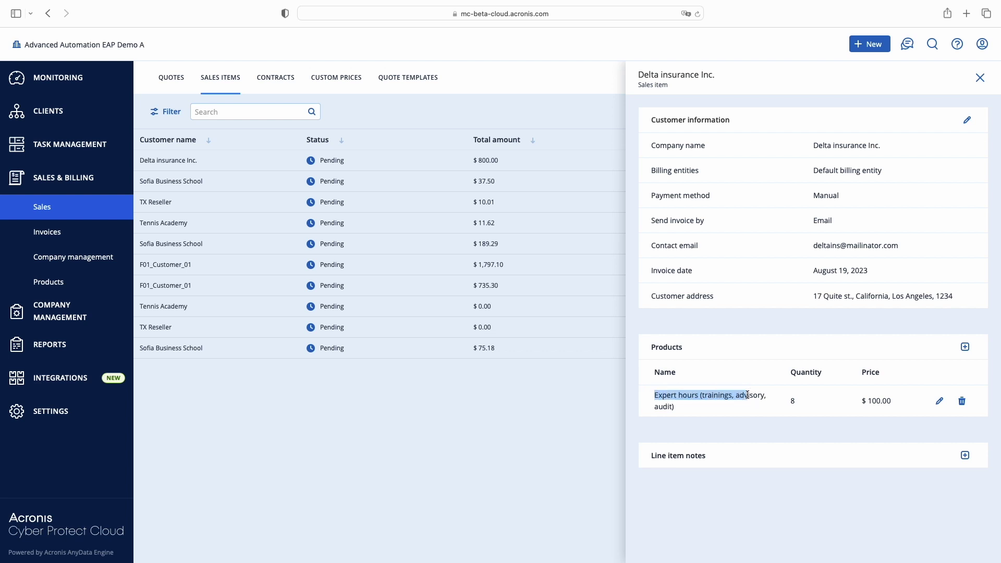
left_click(780, 398)
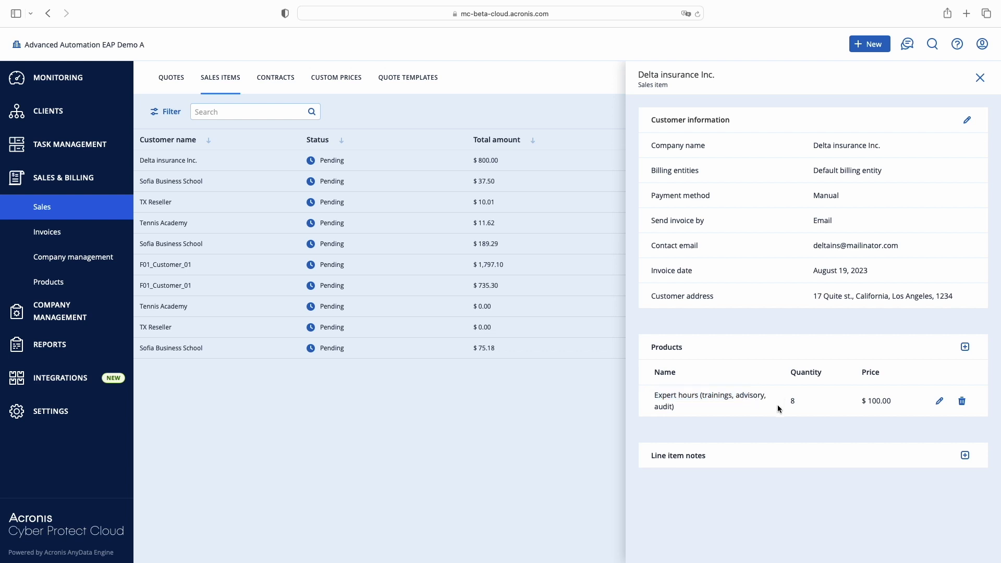
left_click(980, 77)
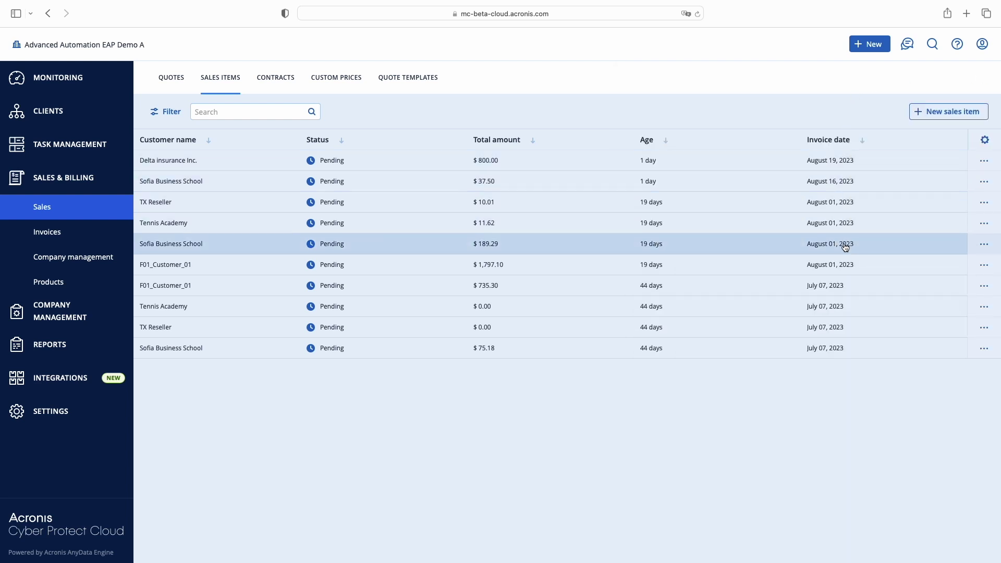
Examine both hosted storage products in the Sofia Business School sales item invoiced August 01, 2023, and close its details.
left_click(794, 248)
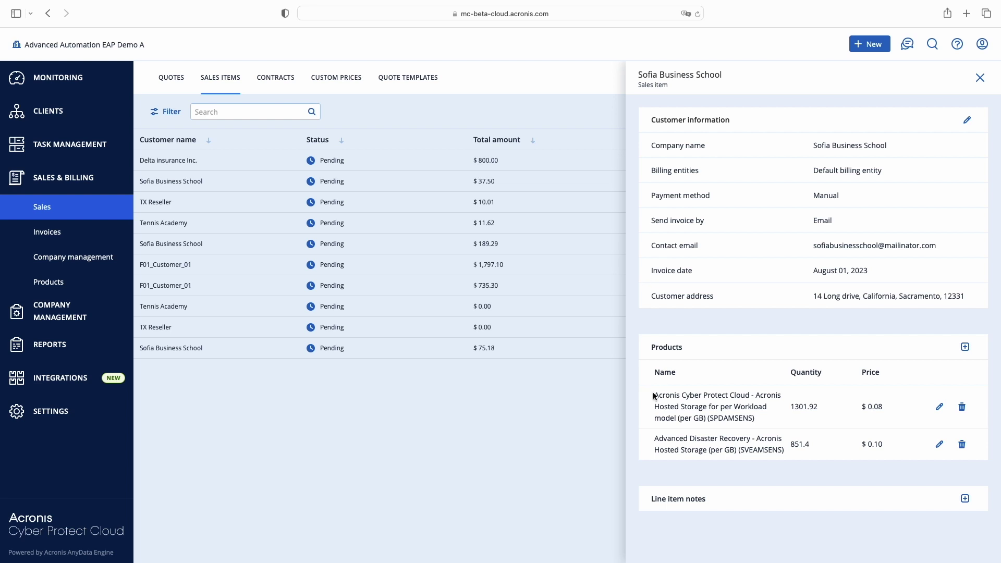
left_click_drag(655, 397, 762, 419)
left_click(780, 423)
left_click_drag(656, 439, 787, 445)
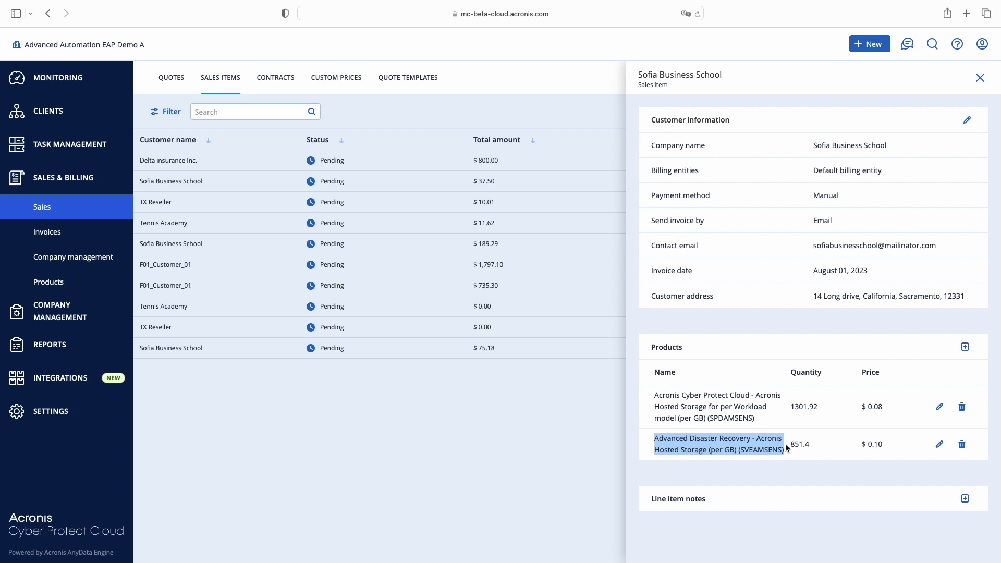
left_click(807, 452)
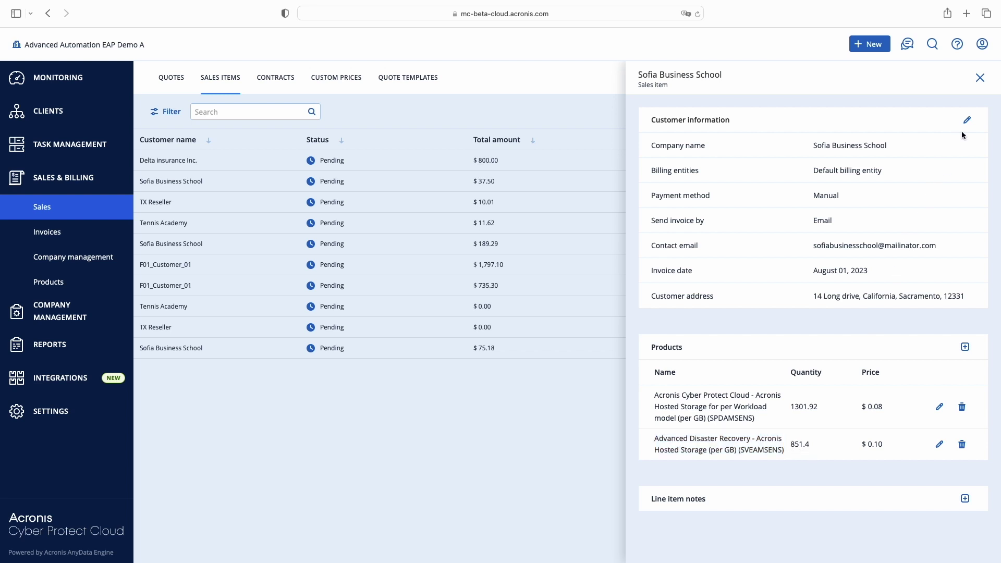
left_click(981, 79)
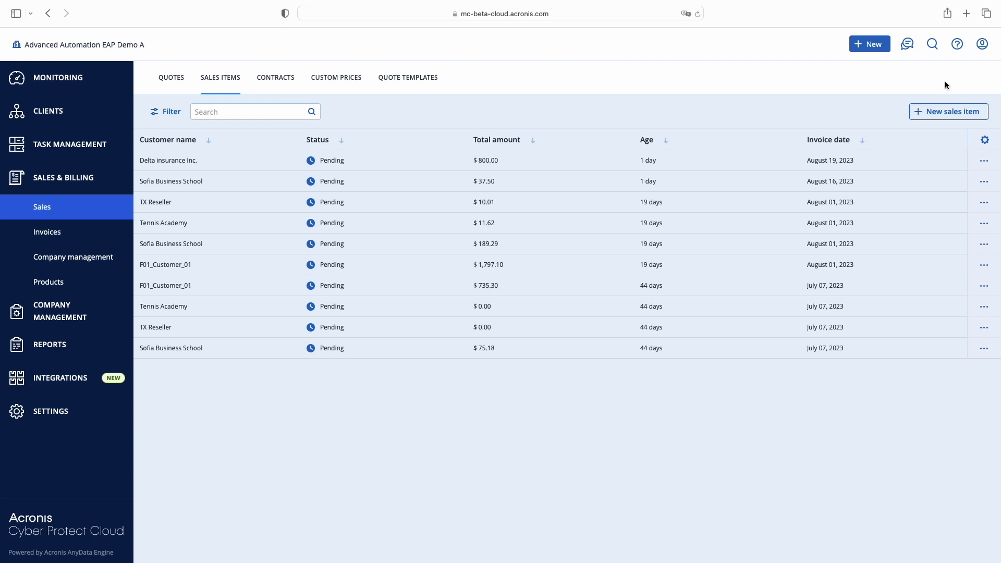
Examine the product rate and quantity in the Sofia Business School sales item invoiced August 16, 2023, and close its details.
left_click(898, 185)
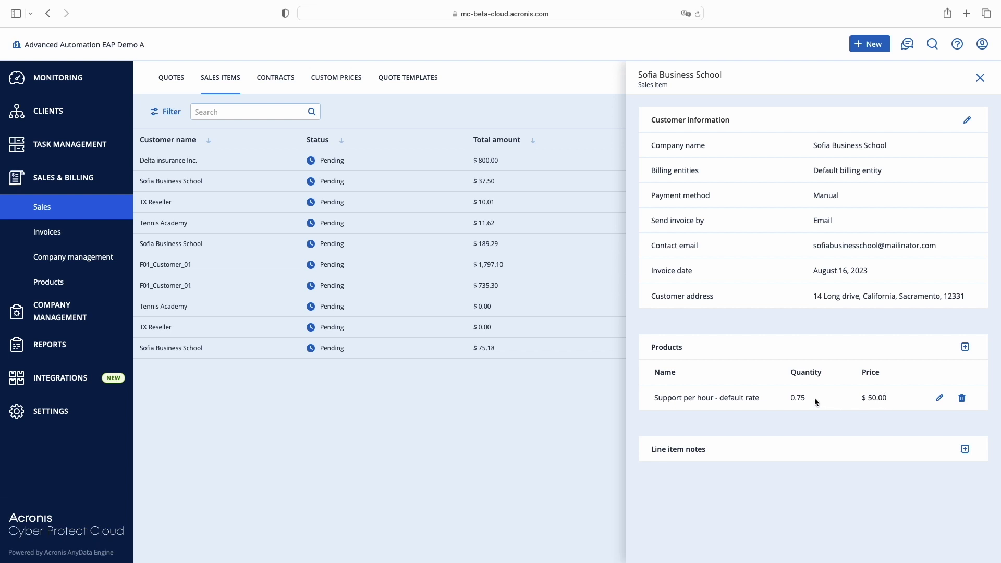
double_click(796, 398)
left_click_drag(763, 398, 720, 399)
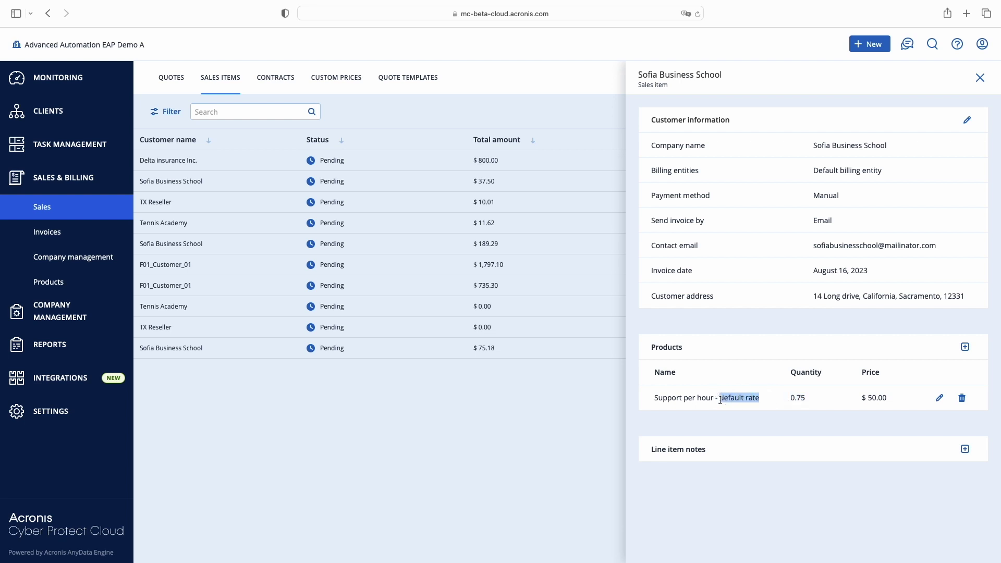
left_click(774, 399)
left_click(980, 78)
Start a new sales item for the customer Sofia Business School, keeping the default billing and address details.
left_click(949, 111)
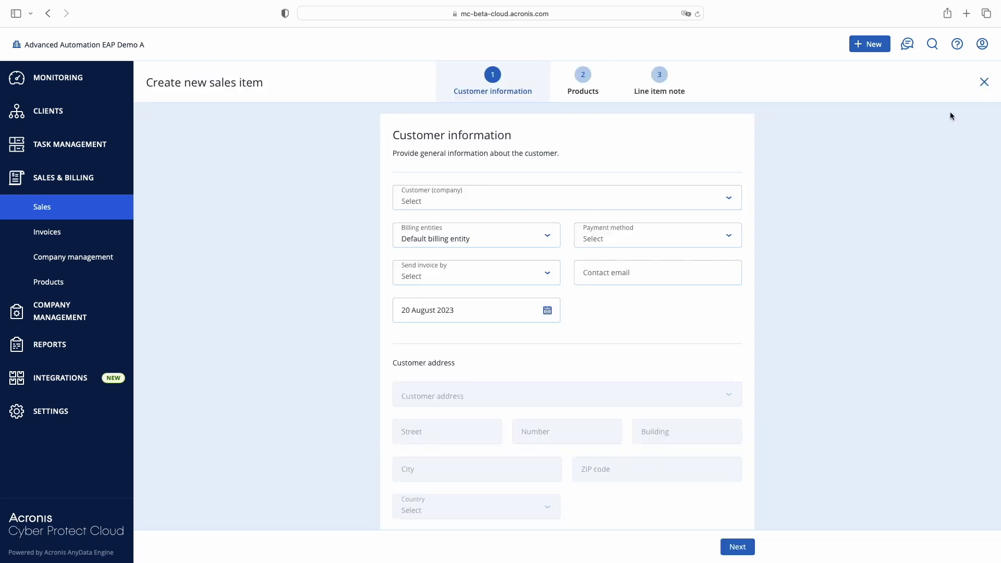
left_click(543, 201)
type("Sofi")
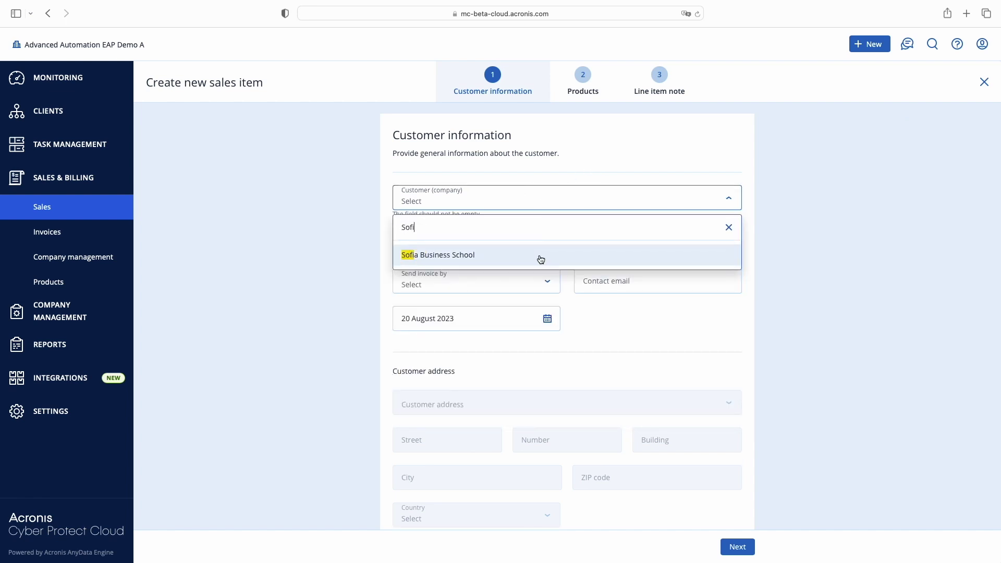
left_click(541, 255)
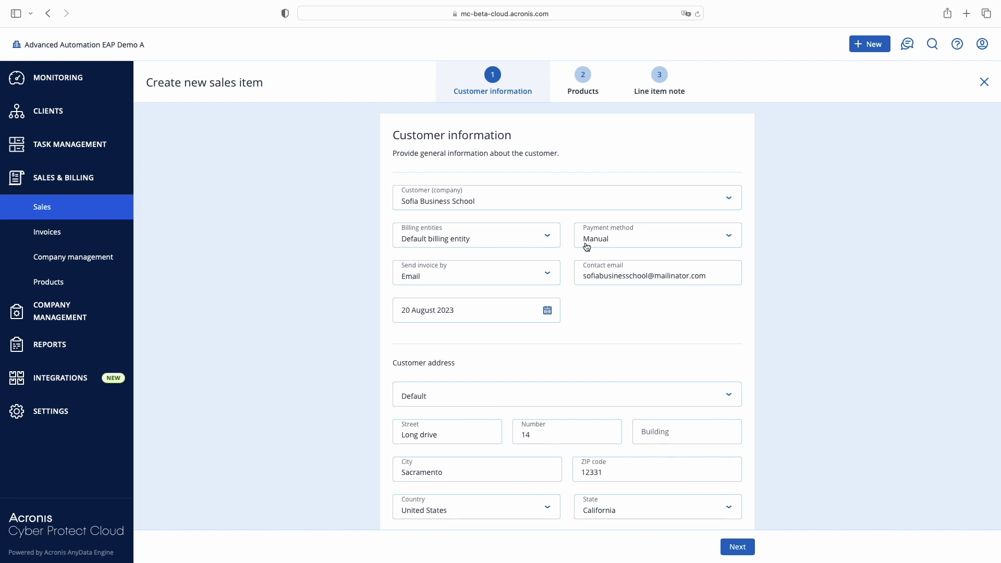
scroll(569, 360, "down", 1)
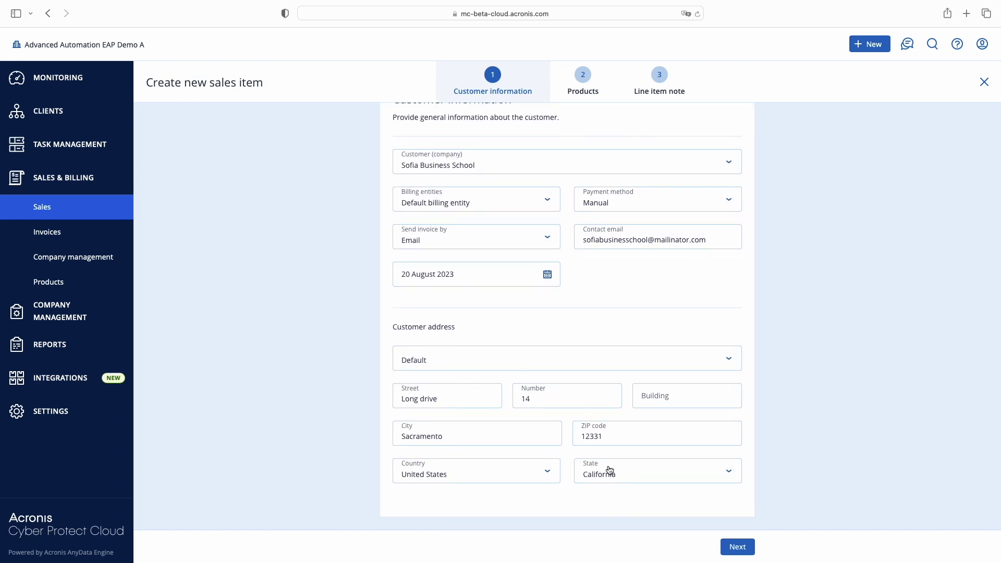
left_click(732, 548)
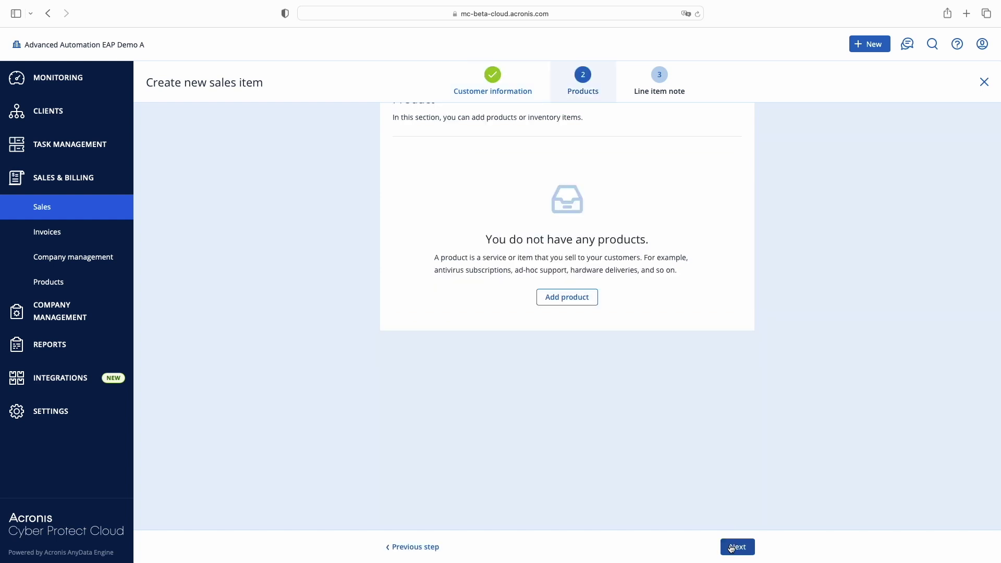
Add the product ASUS RT-AX92U WiFi Router with quantity 1, finish the sales item without a note, and open its details.
left_click(567, 299)
left_click(554, 240)
type("ASUS")
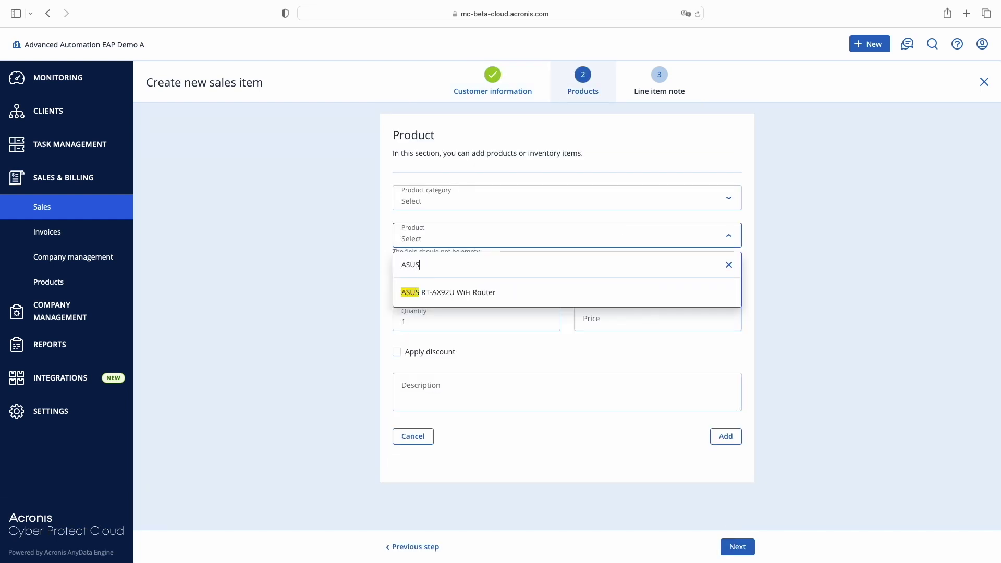
left_click(569, 295)
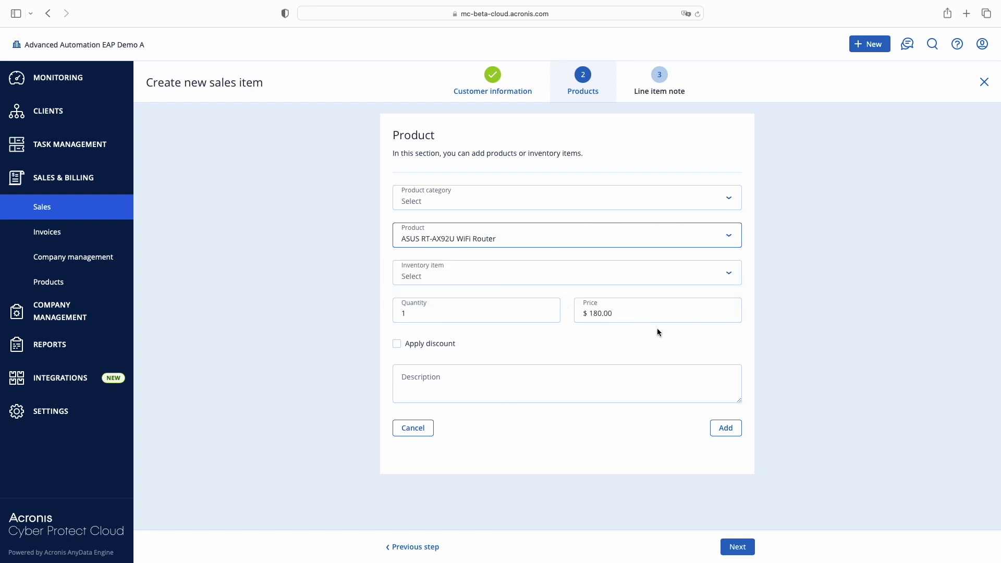
left_click(725, 429)
left_click(738, 547)
left_click(737, 548)
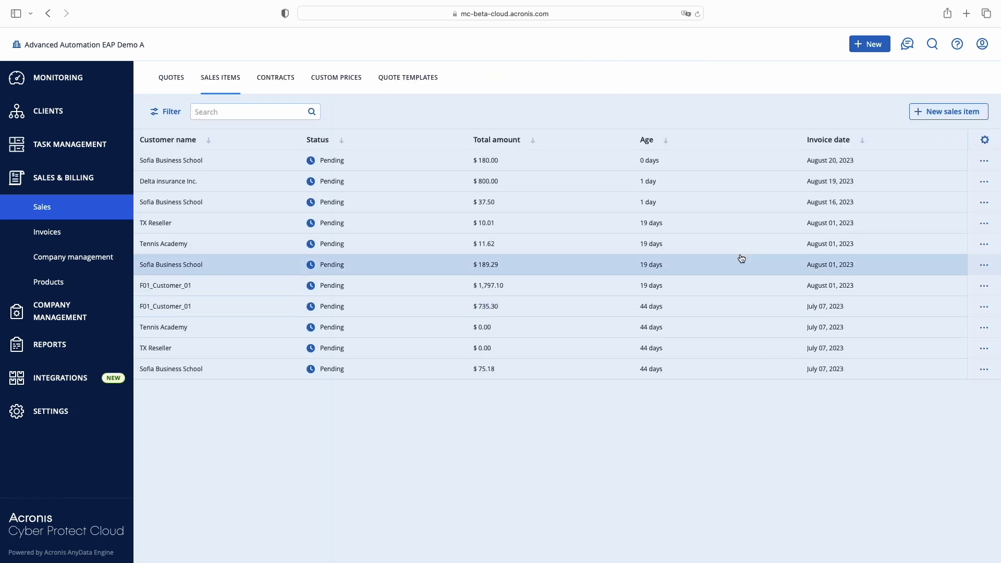
left_click(737, 170)
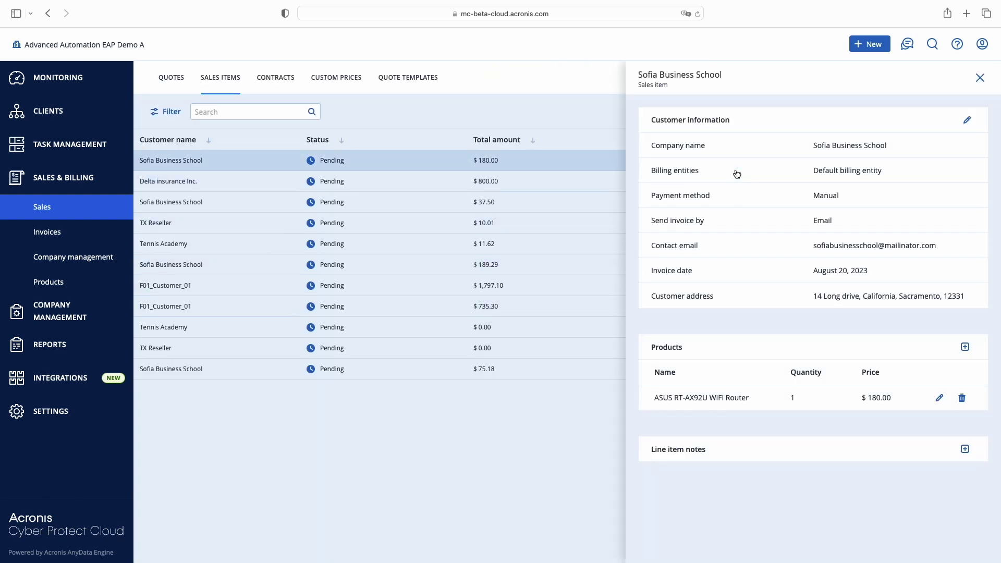
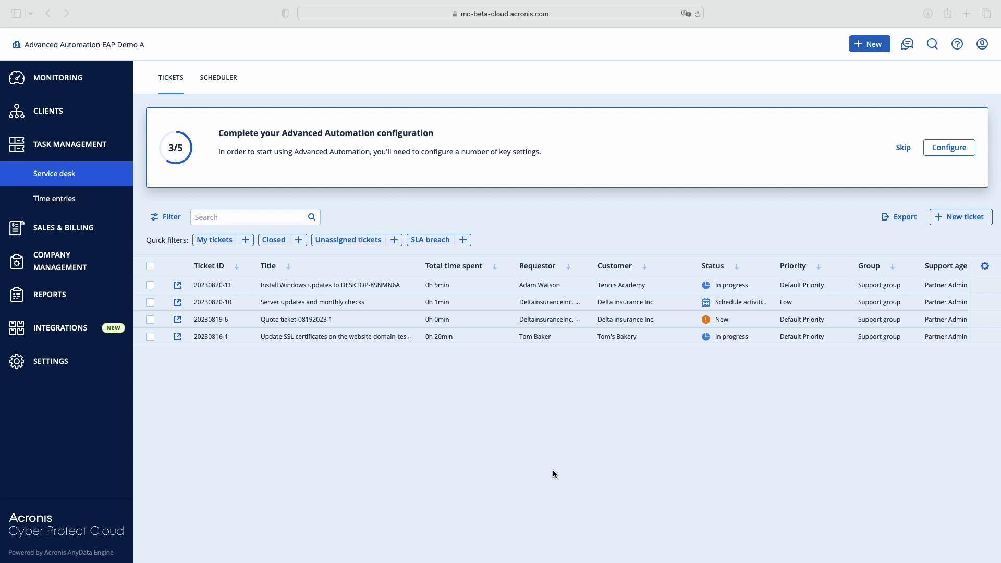
Start a new service desk ticket titled "Recover password" for the end-user at Tom's Bakery.
left_click(116, 151)
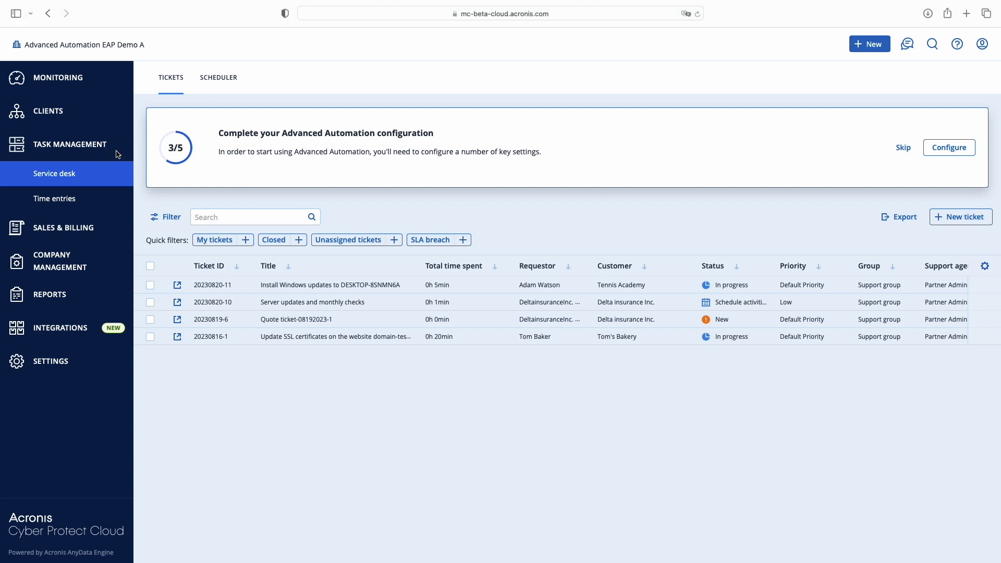
left_click(963, 217)
left_click(524, 264)
type("Mary")
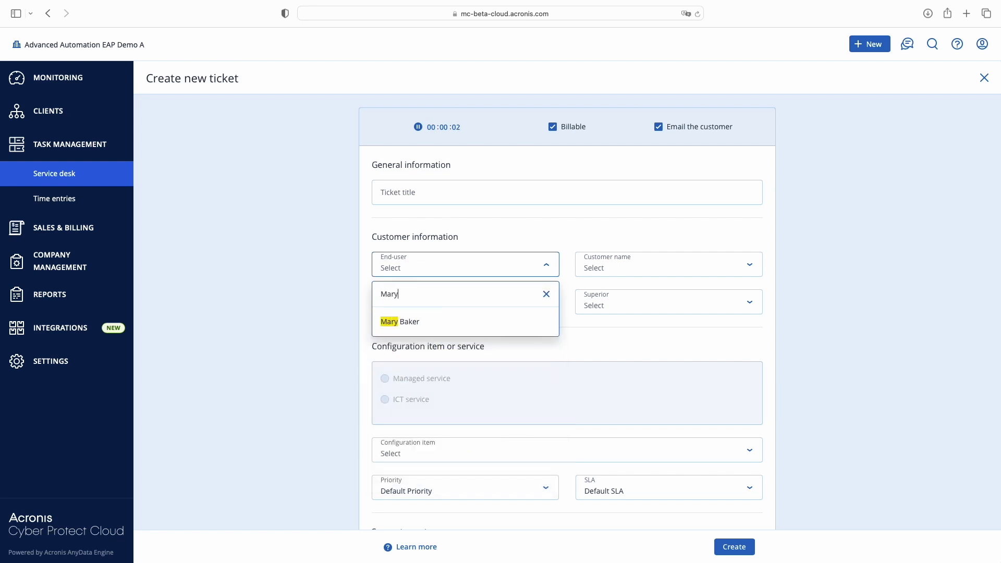
left_click(469, 326)
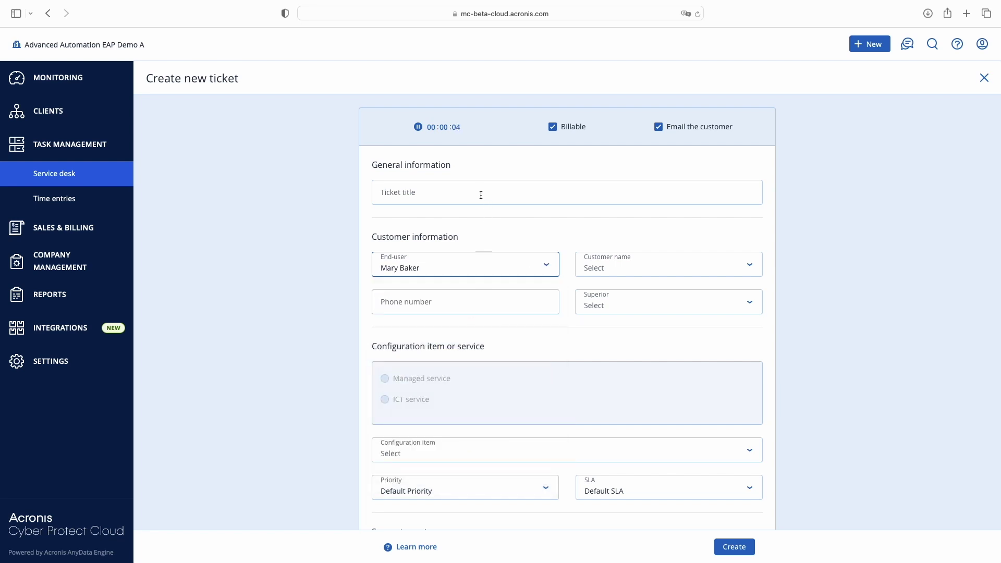
left_click(481, 194)
type("Recover password")
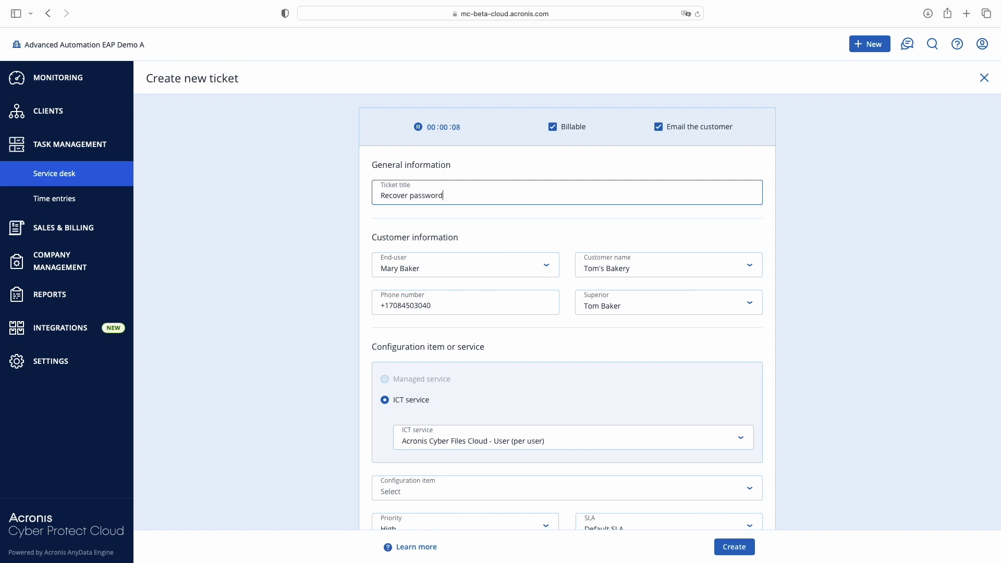
Review the ticket's prefilled customer information, ICT service, priority, SLA, support agent and category.
left_click(567, 252)
scroll(567, 310, "down", 1)
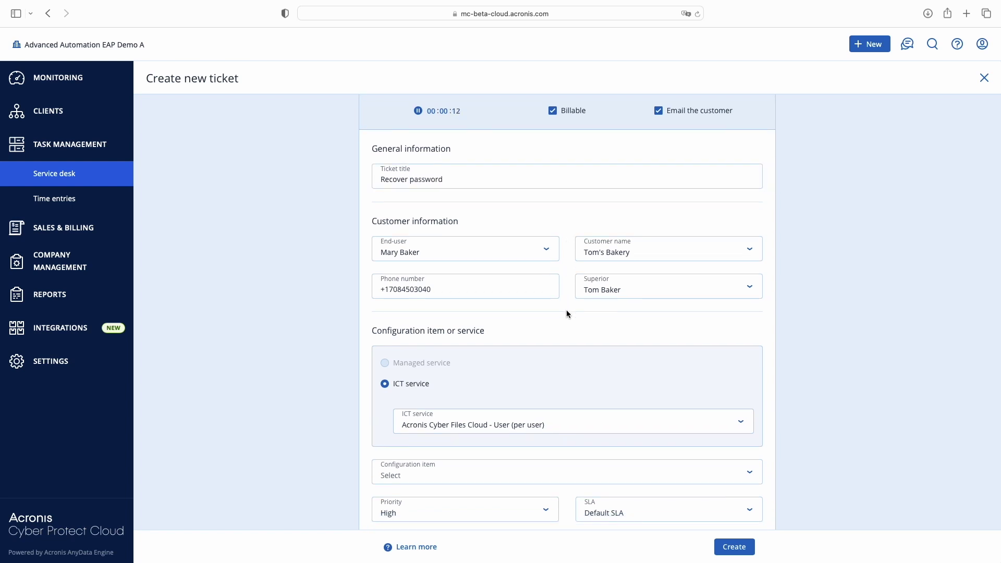
scroll(566, 309, "down", 1)
scroll(564, 512, "down", 3)
scroll(563, 512, "down", 2)
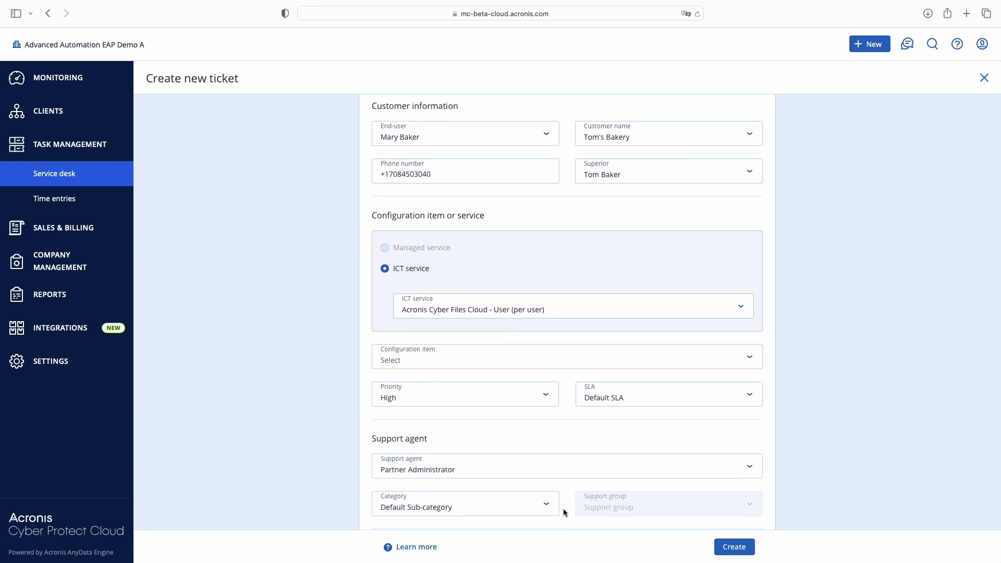
scroll(563, 512, "down", 1)
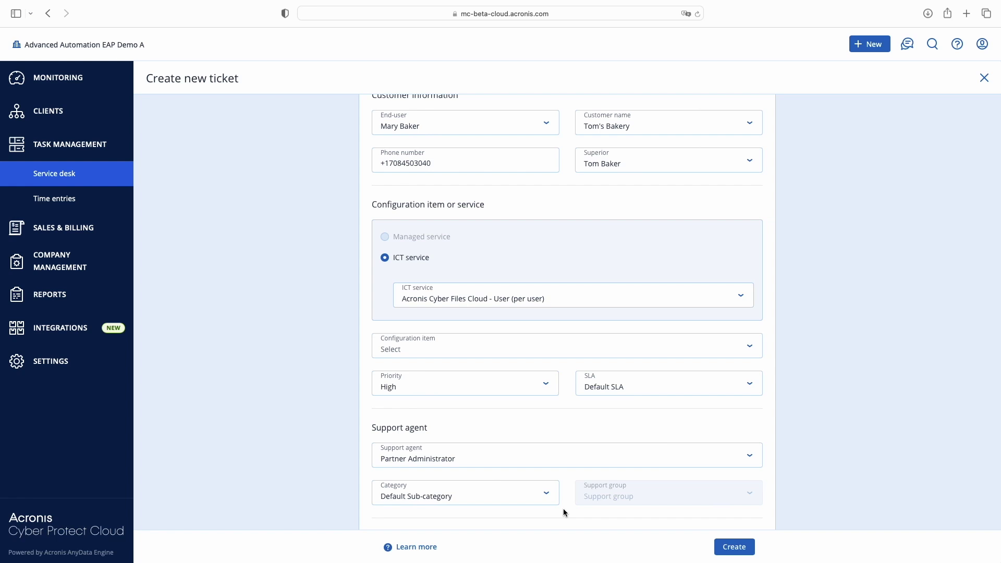
scroll(573, 391, "up", 5)
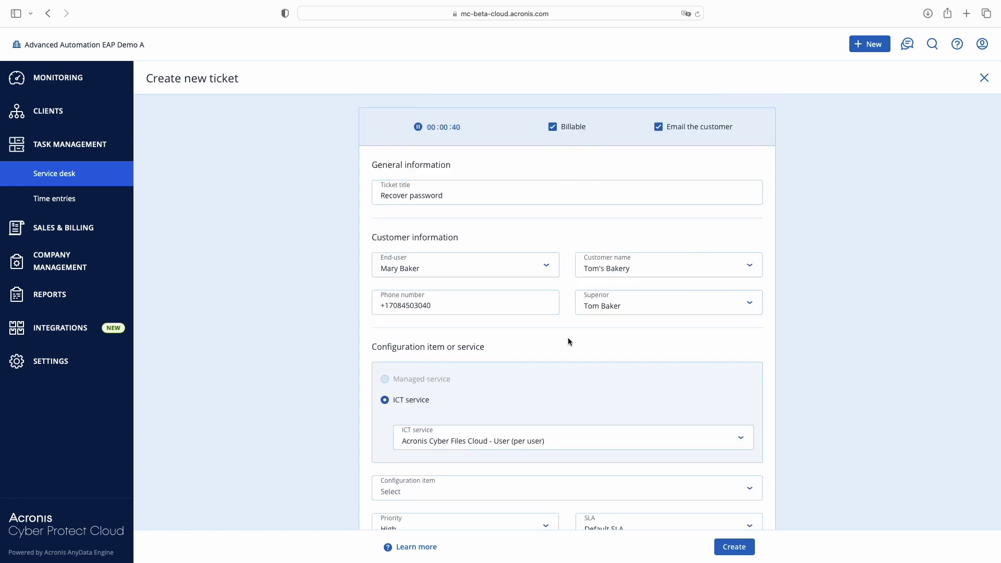
Set the ticket's status to In progress and enter the description "To restore the password.".
scroll(568, 337, "down", 8)
scroll(568, 337, "down", 5)
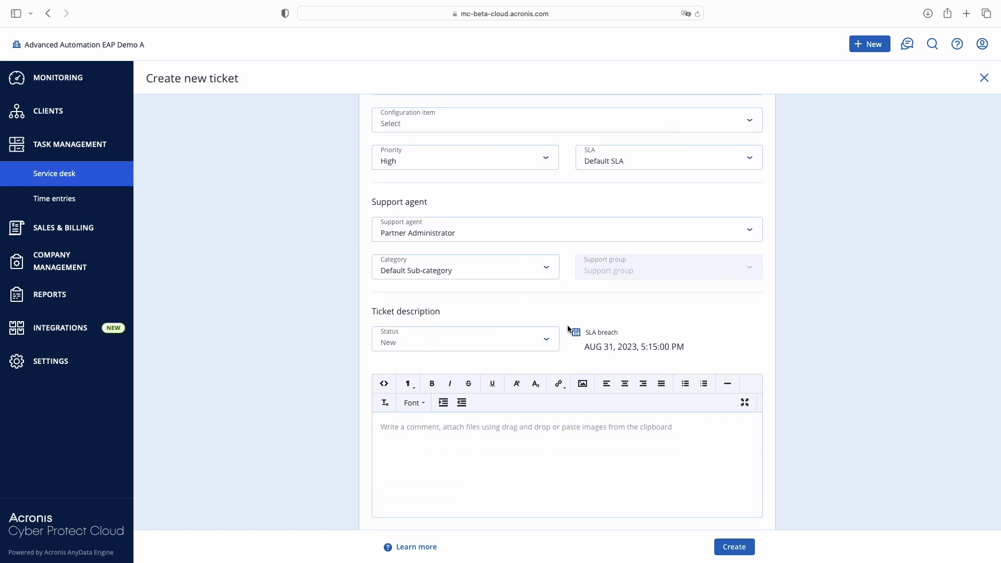
left_click(544, 342)
left_click(502, 392)
left_click(508, 436)
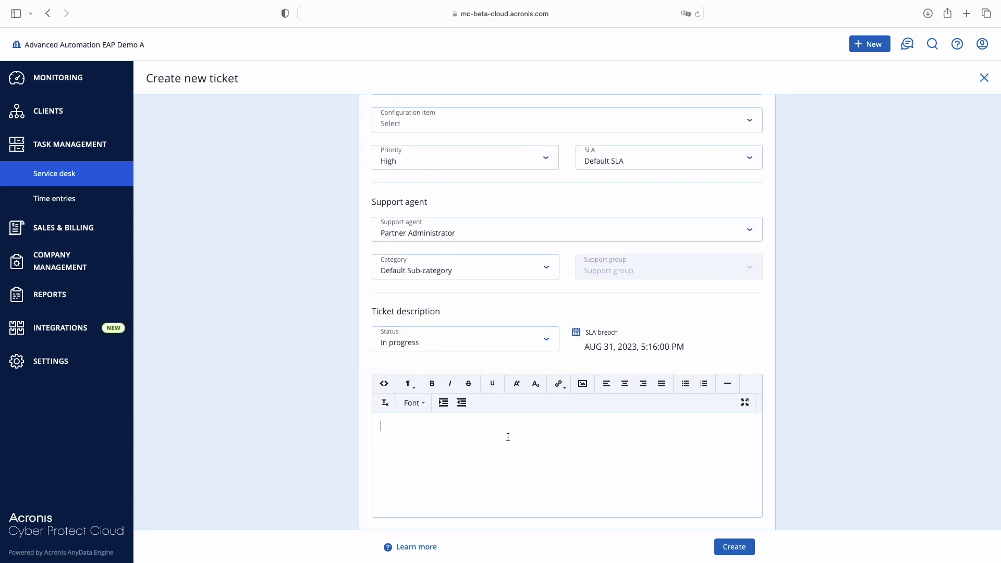
type("To restore the password.")
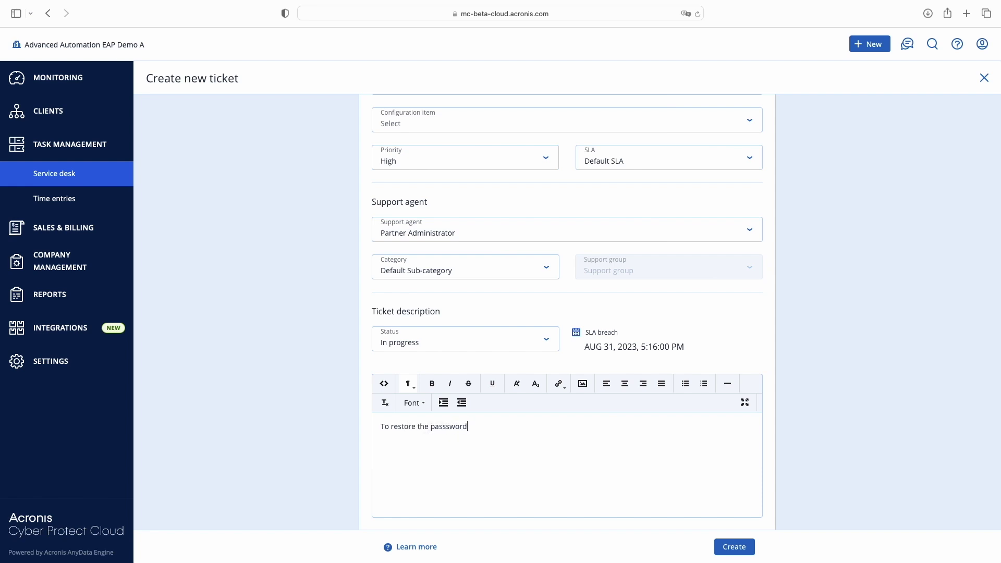
Look through the available billing activity types for the ticket.
scroll(765, 445, "down", 4)
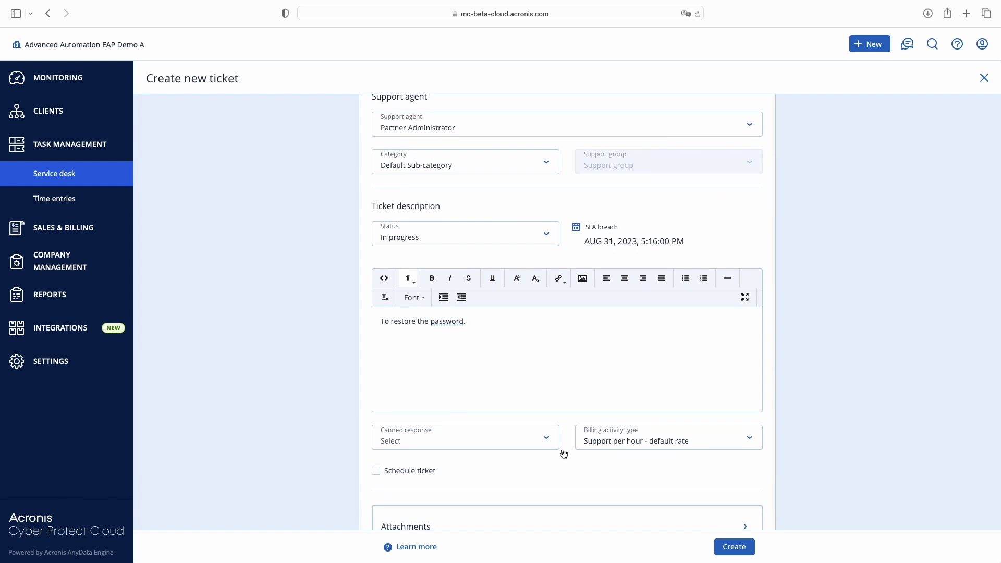
left_click(754, 443)
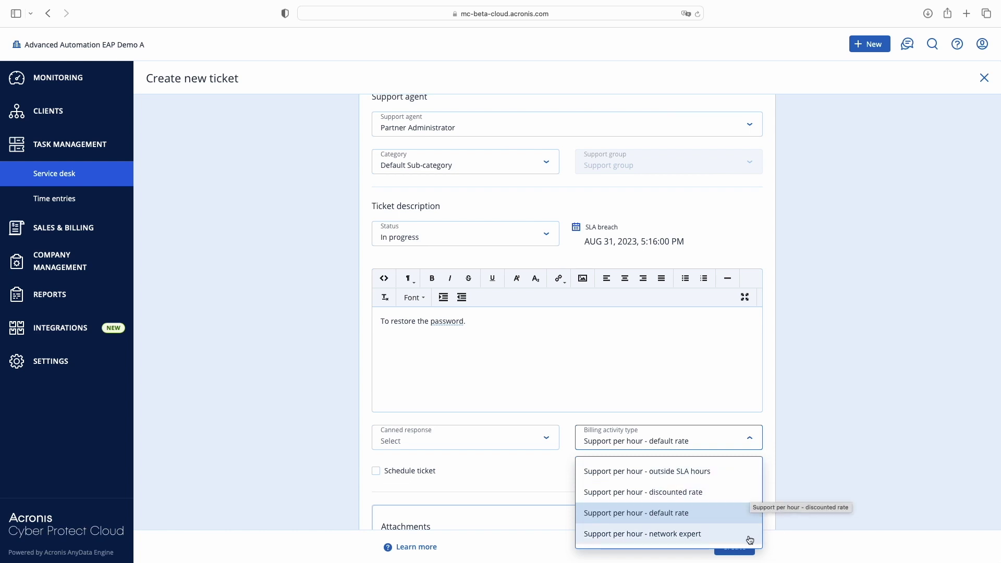
left_click(750, 441)
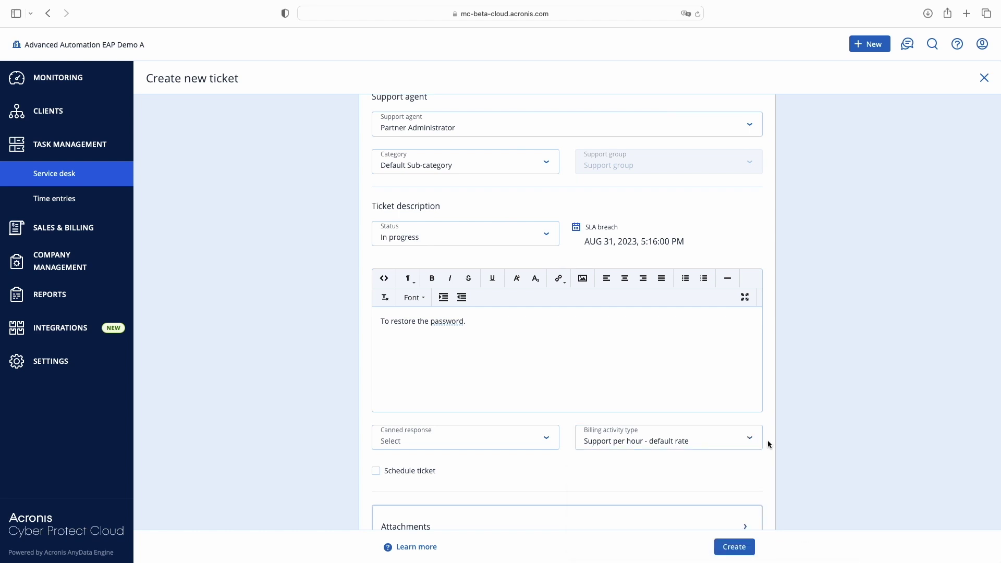
Set the minutes of the ticket's timer to 5 and create the ticket.
scroll(768, 440, "up", 10)
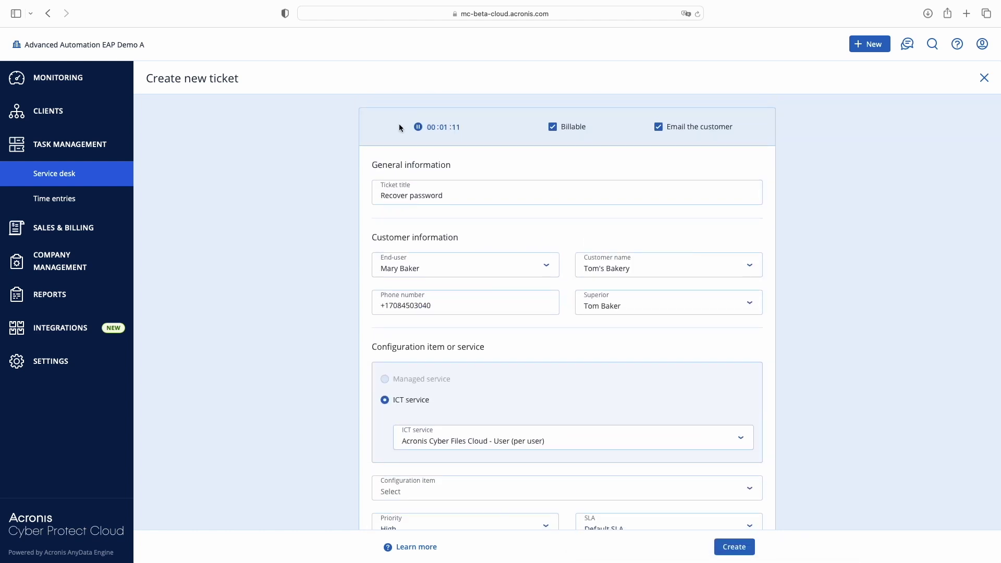
left_click(447, 128)
key("BackSpace")
type("5")
left_click(418, 127)
left_click(741, 547)
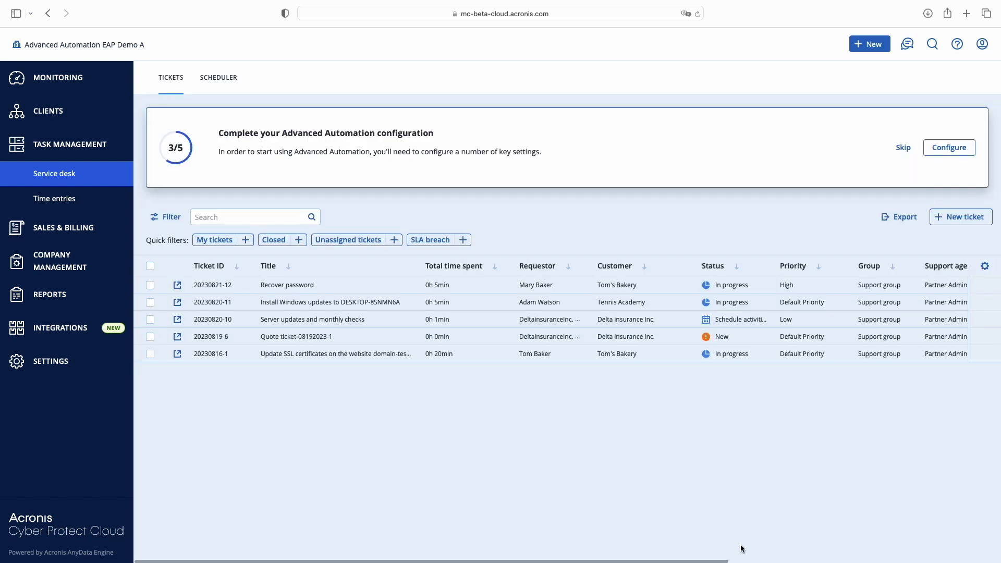
Add the comment "Done." to the Recover password ticket and set its timer's minutes to 5.
left_click(682, 294)
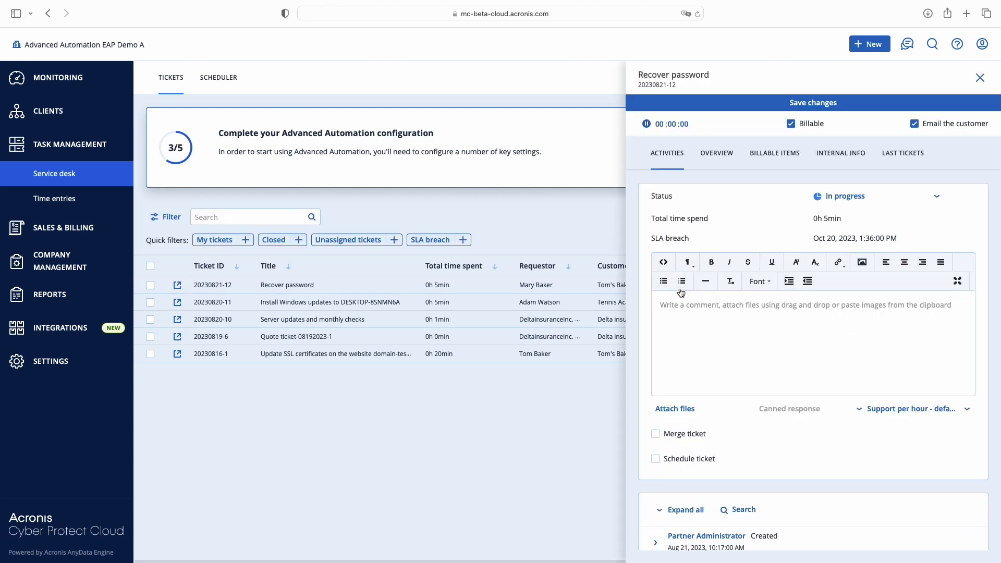
left_click(698, 296)
type("Done.")
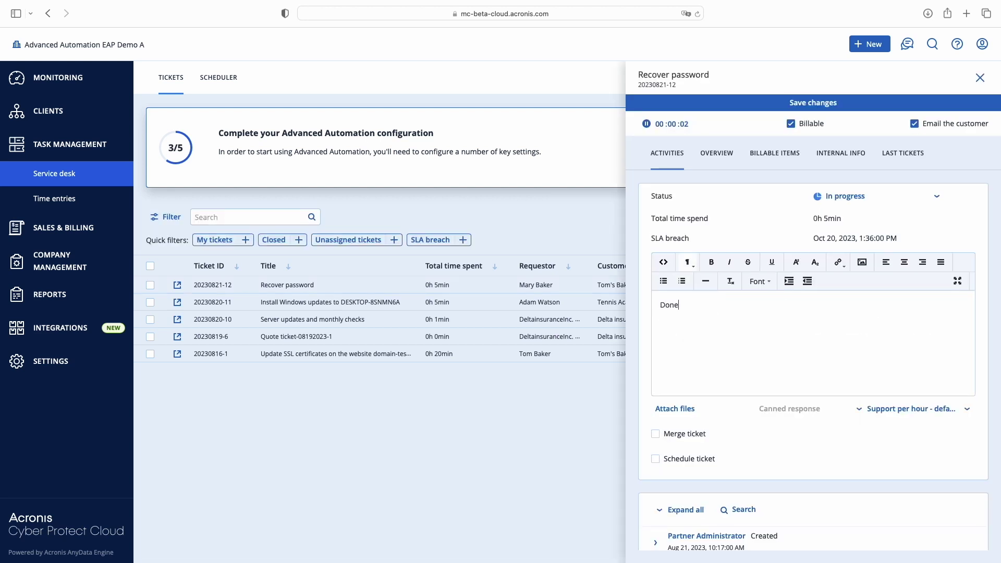
left_click(677, 125)
Set the Recover password ticket's status to Closed and save the changes.
left_click(839, 196)
scroll(864, 296, "down", 4)
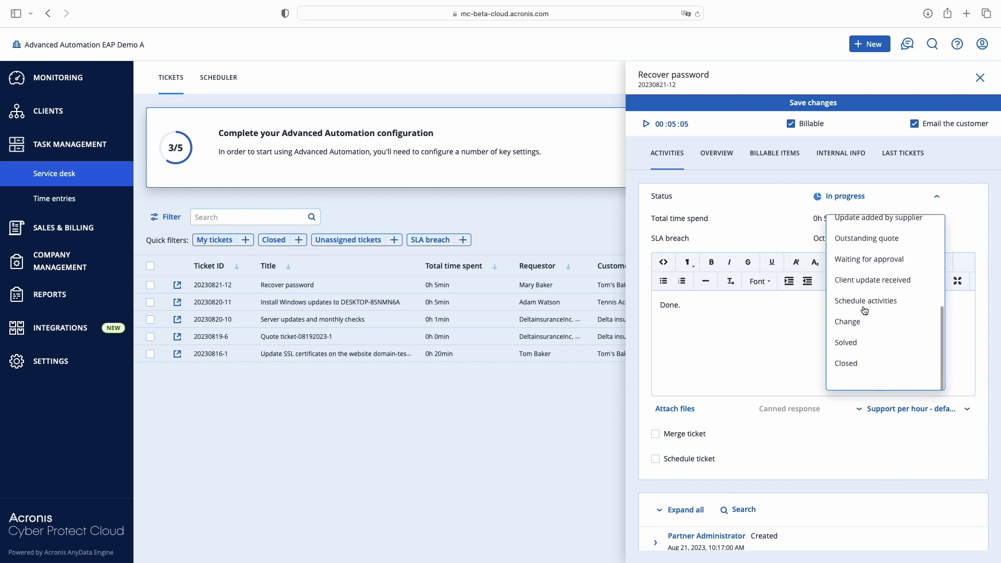
left_click(854, 374)
left_click(842, 102)
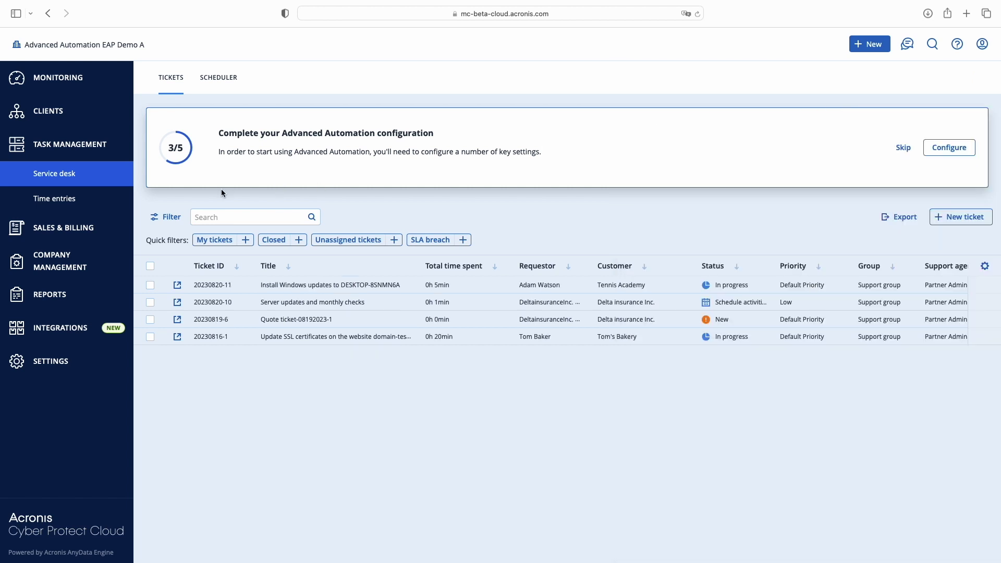
Review the Recover password time entry awaiting approval for Tom's Bakery, including its rounding, billable time and hourly rate.
left_click(110, 203)
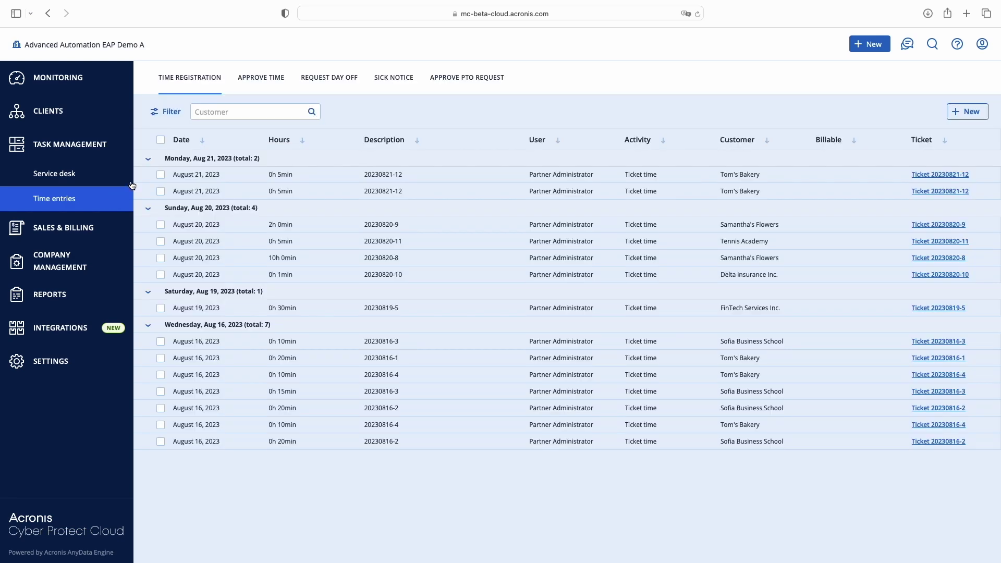
left_click(269, 82)
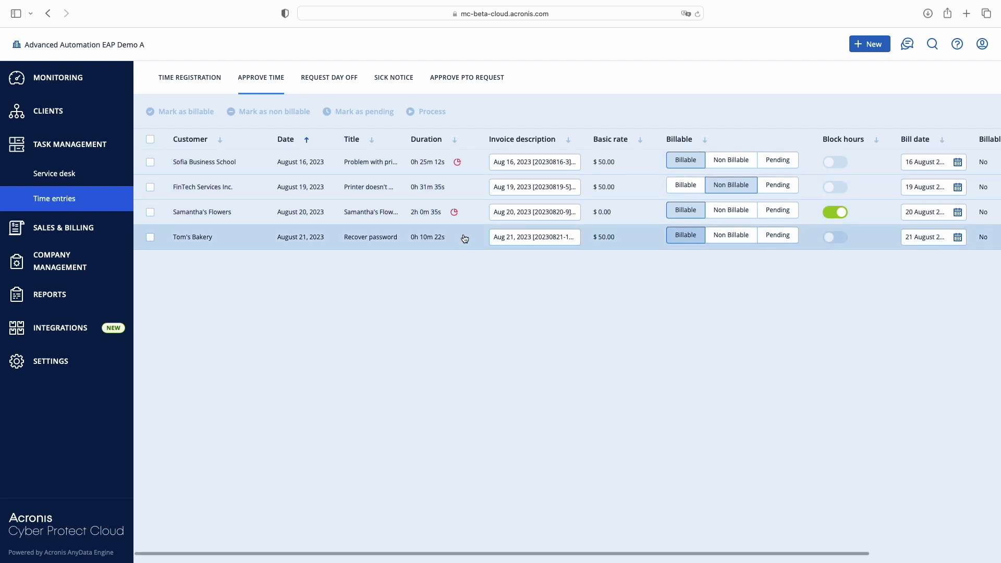
left_click(481, 239)
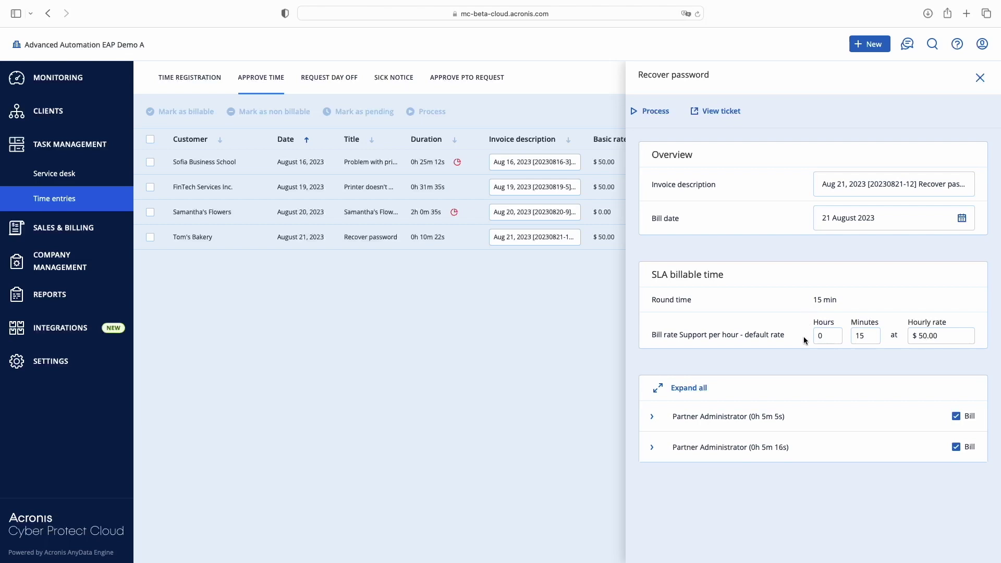
left_click(981, 78)
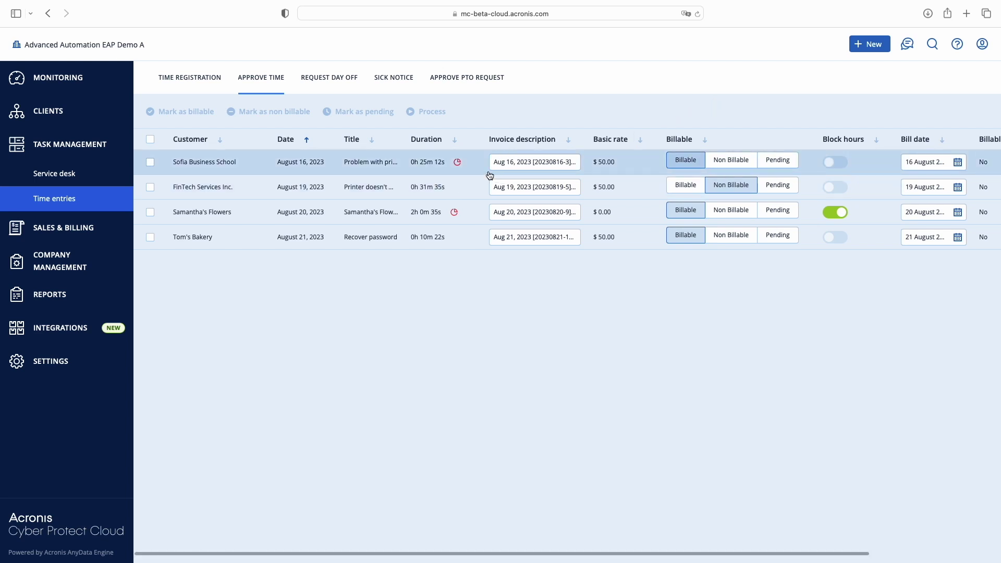
Review the billable time details of the Sofia Business School, FinTech Services Inc. and Samantha's Flowers entries awaiting approval.
left_click(458, 166)
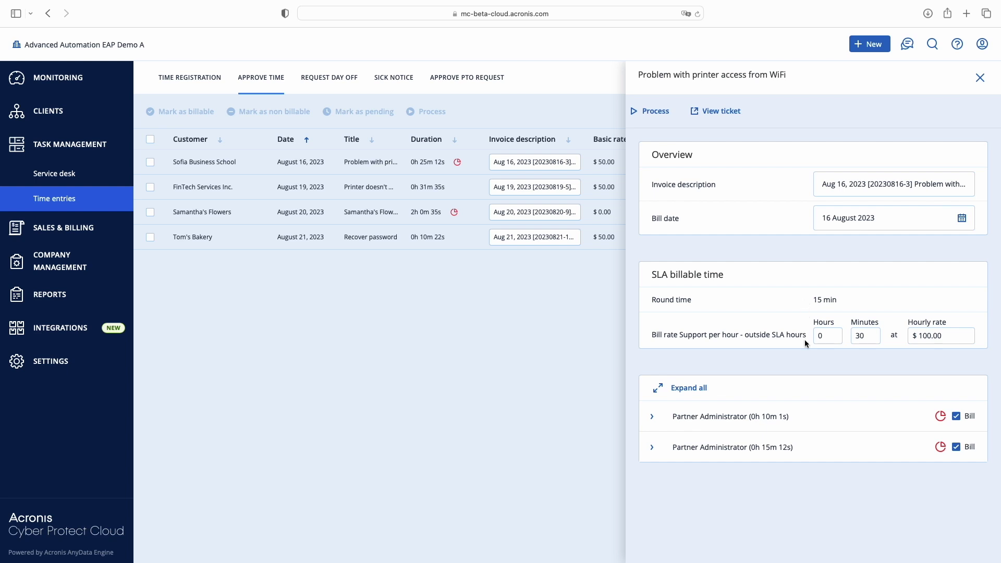
key("Escape")
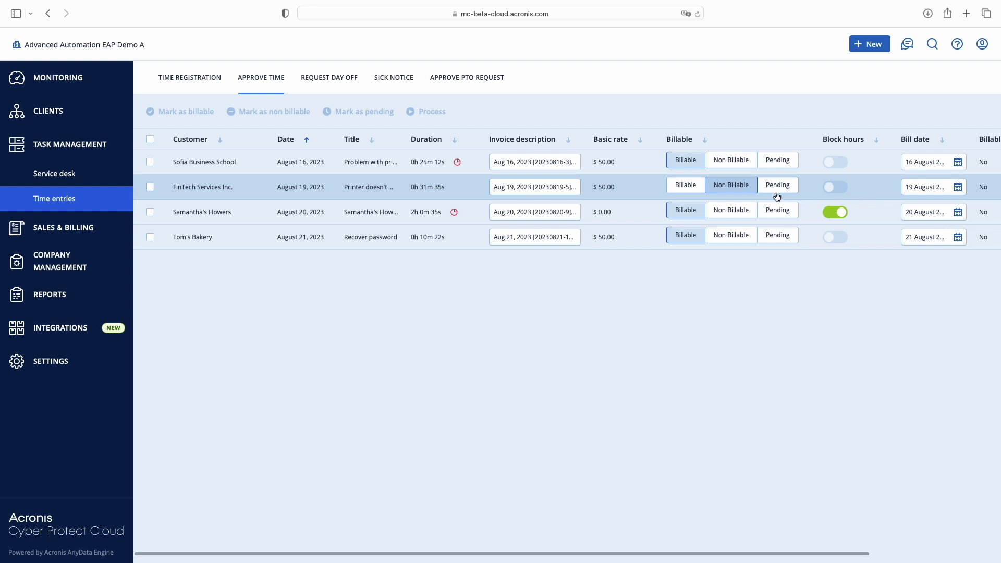
left_click(647, 194)
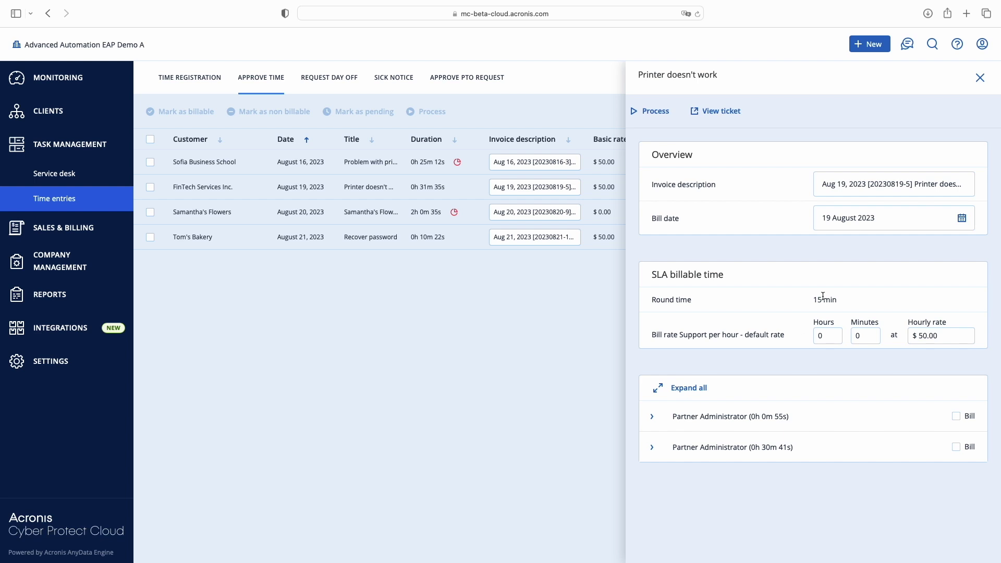
left_click(981, 78)
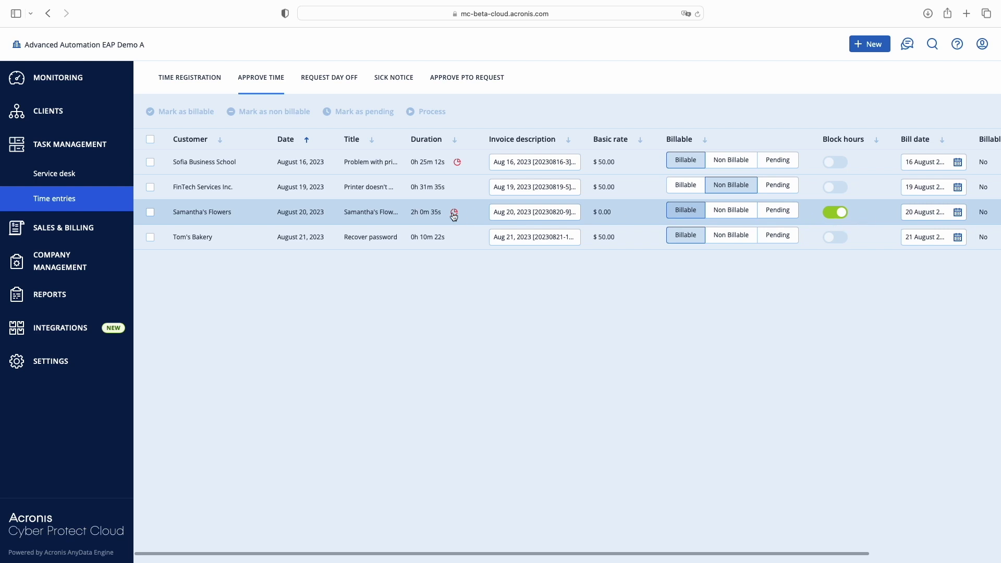
left_click(431, 216)
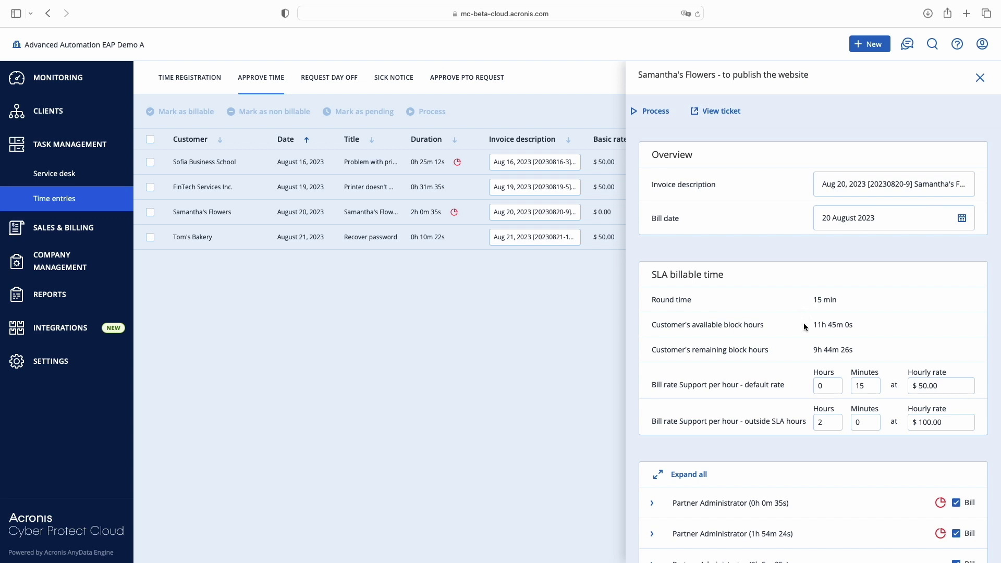
left_click(980, 78)
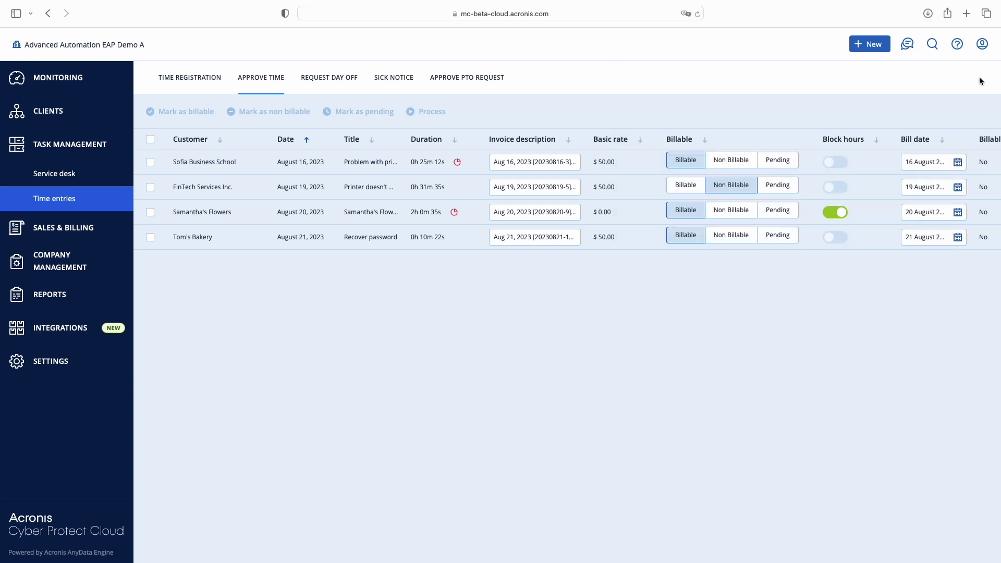
Process all the time entries awaiting approval at once.
left_click(151, 139)
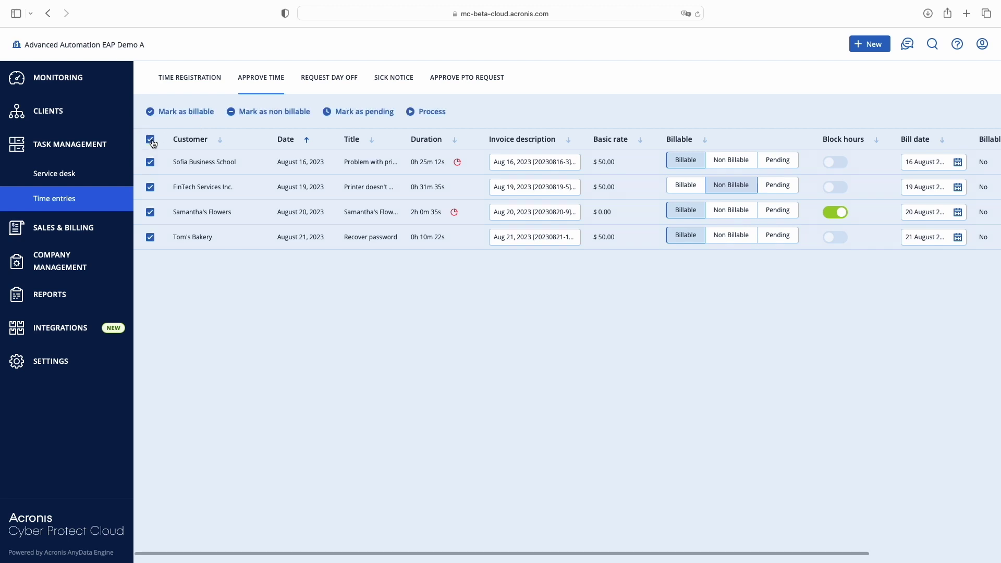
left_click(431, 112)
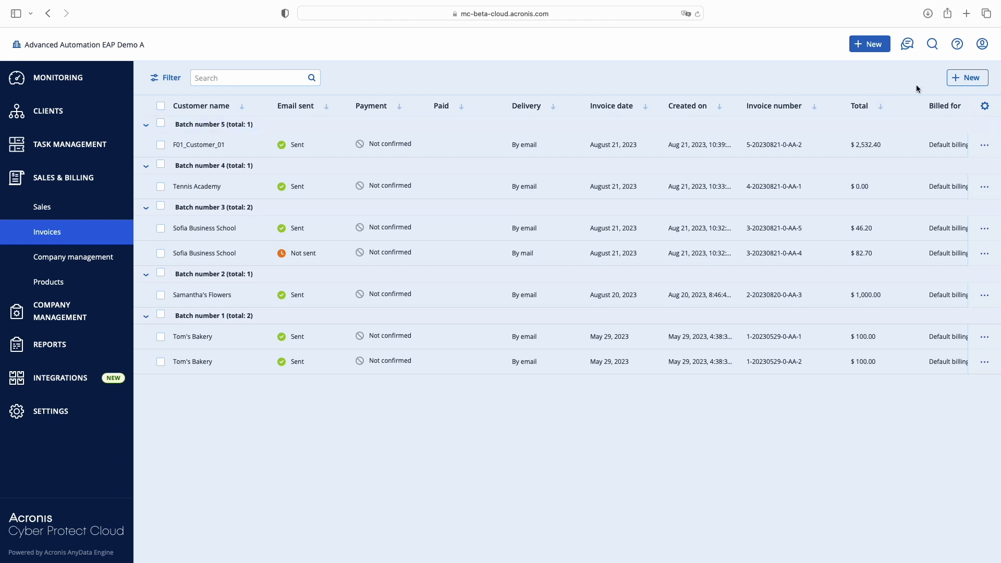
Start a new invoice and include the four Sofia Business School sales items and the Tom's Bakery support item, continuing to the summary.
left_click(970, 78)
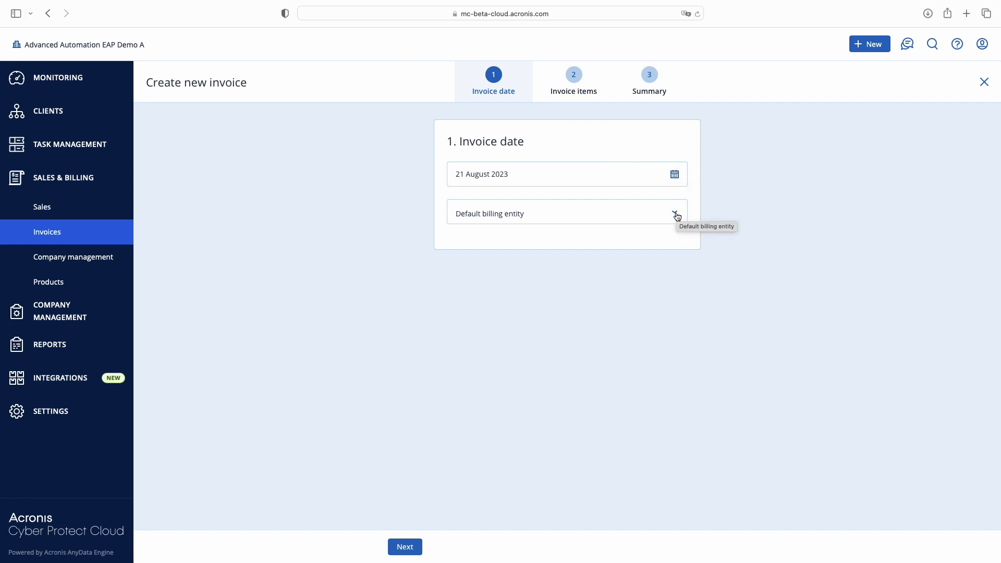
left_click(406, 547)
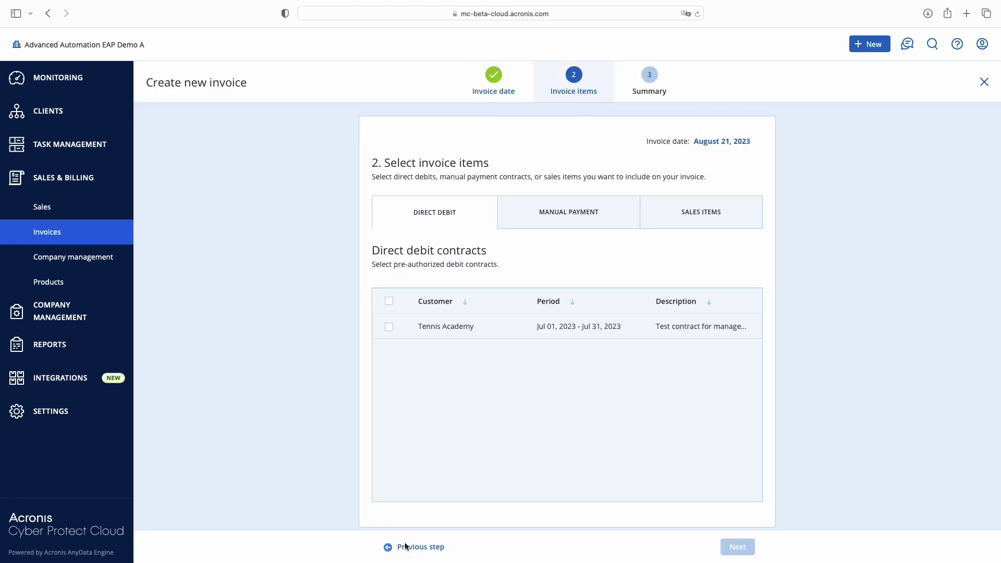
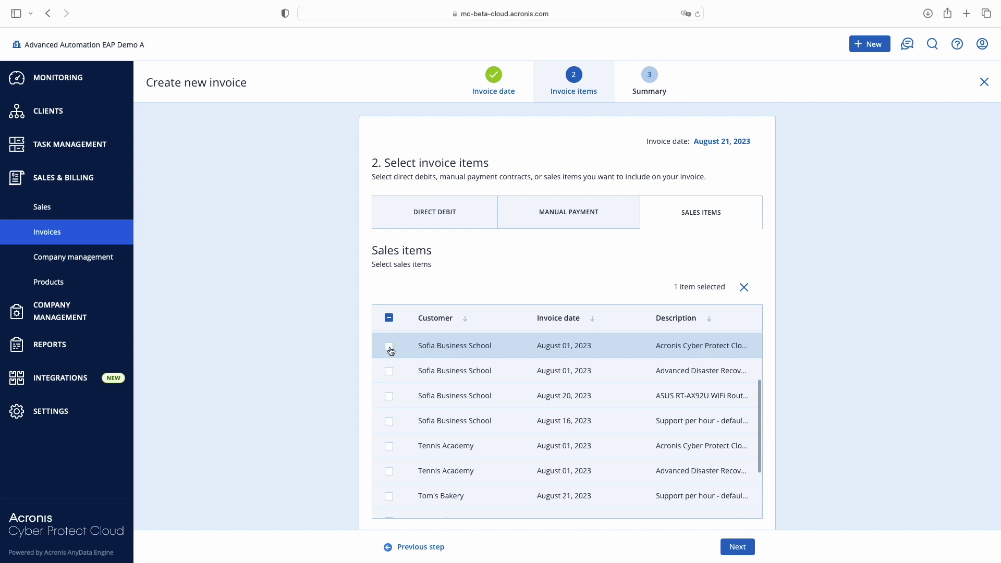
left_click(389, 371)
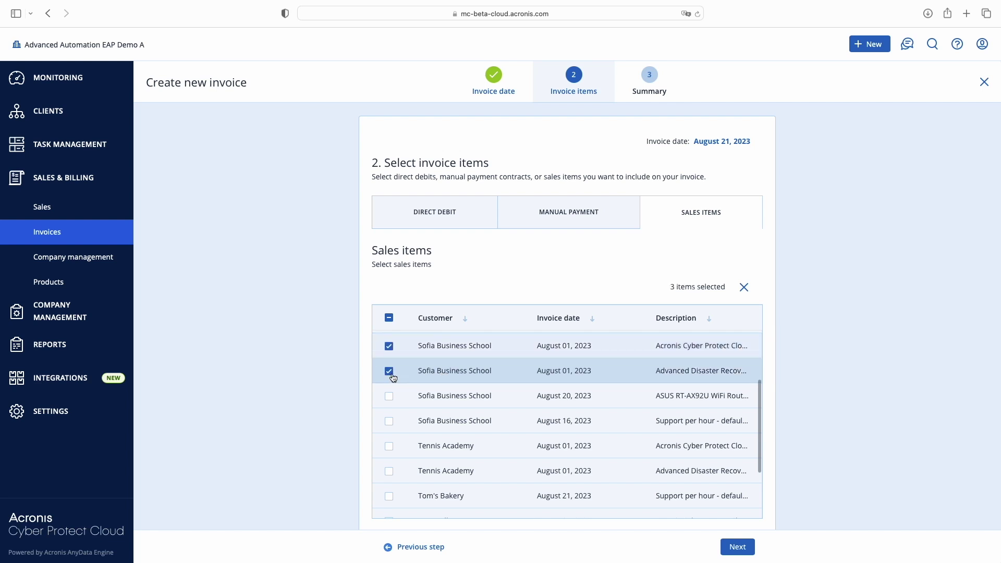
left_click(390, 423)
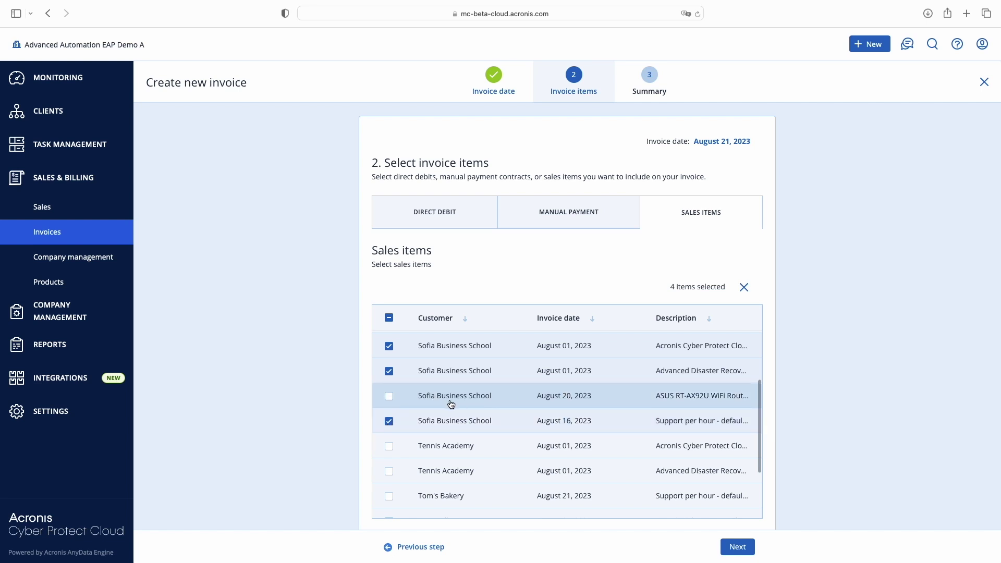
left_click(390, 397)
scroll(594, 430, "down", 3)
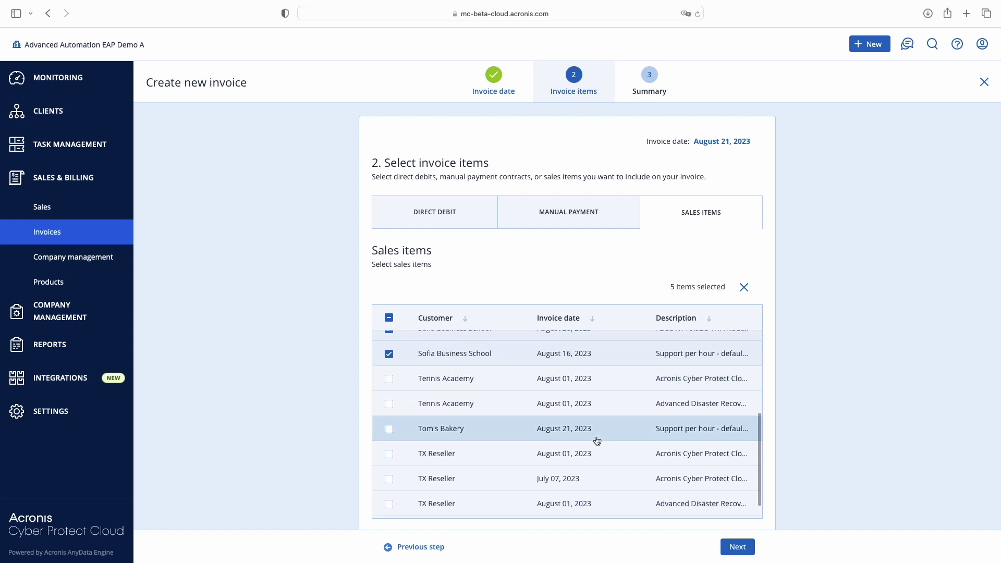
left_click(389, 428)
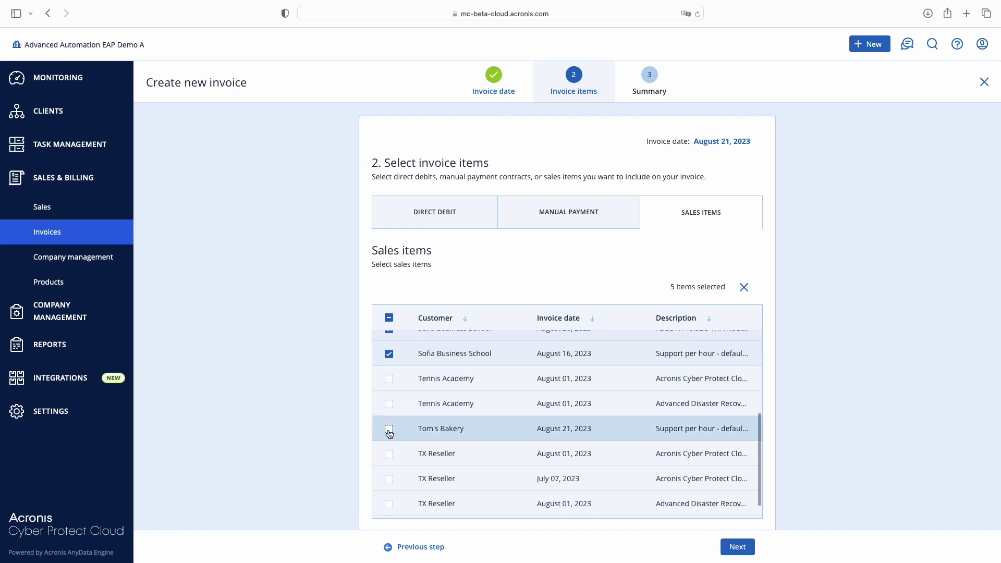
left_click(737, 546)
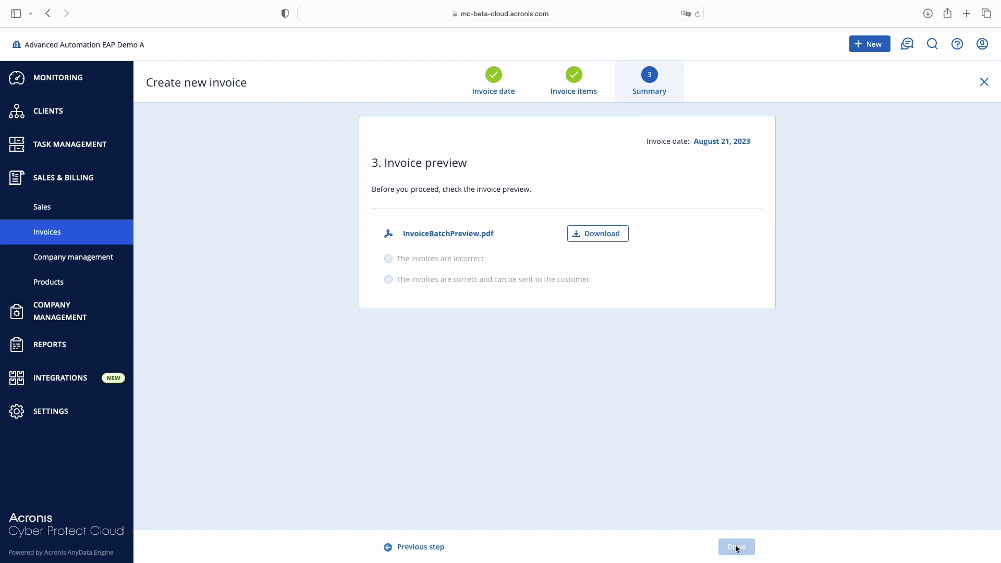
Download InvoiceBatchPreview.pdf and review the invoices for Tom's Bakery and Sofia Business School in it.
left_click(602, 235)
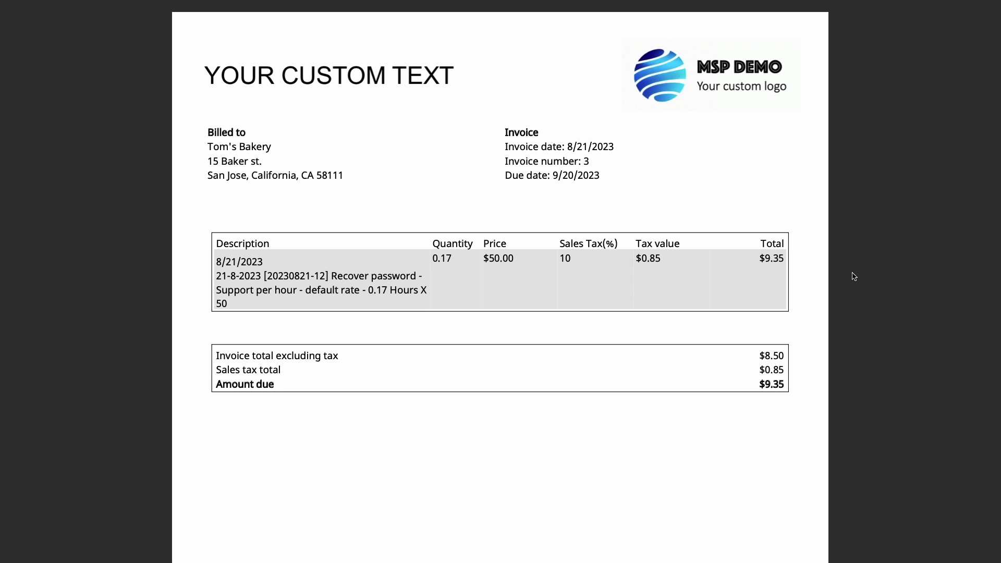
scroll(854, 277, "down", 15)
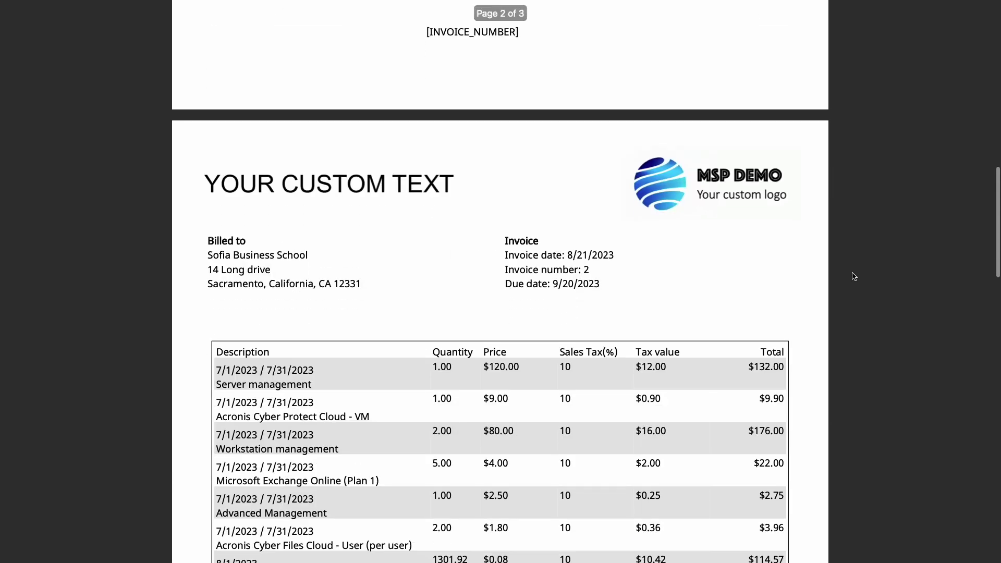
scroll(854, 276, "down", 5)
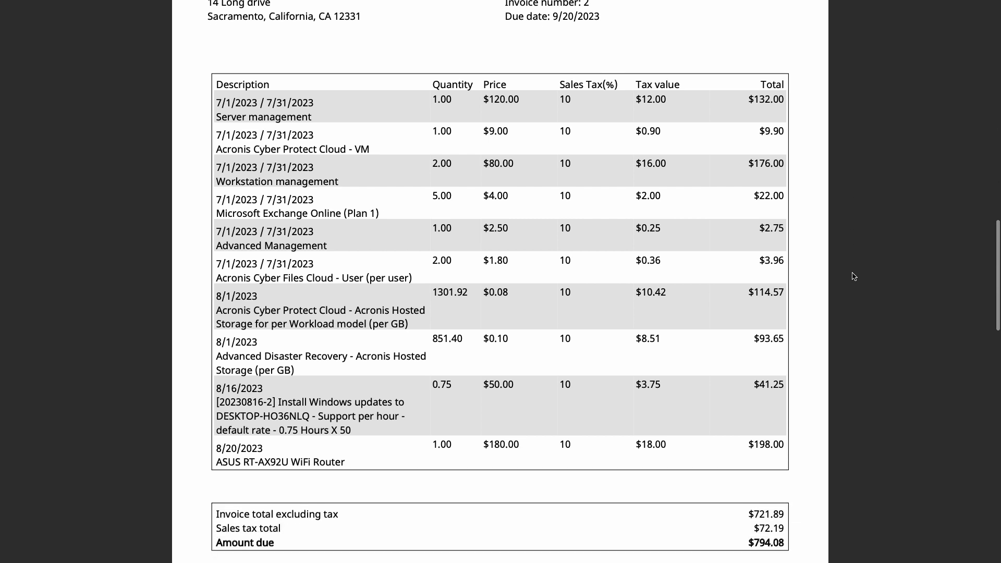
scroll(854, 276, "down", 2)
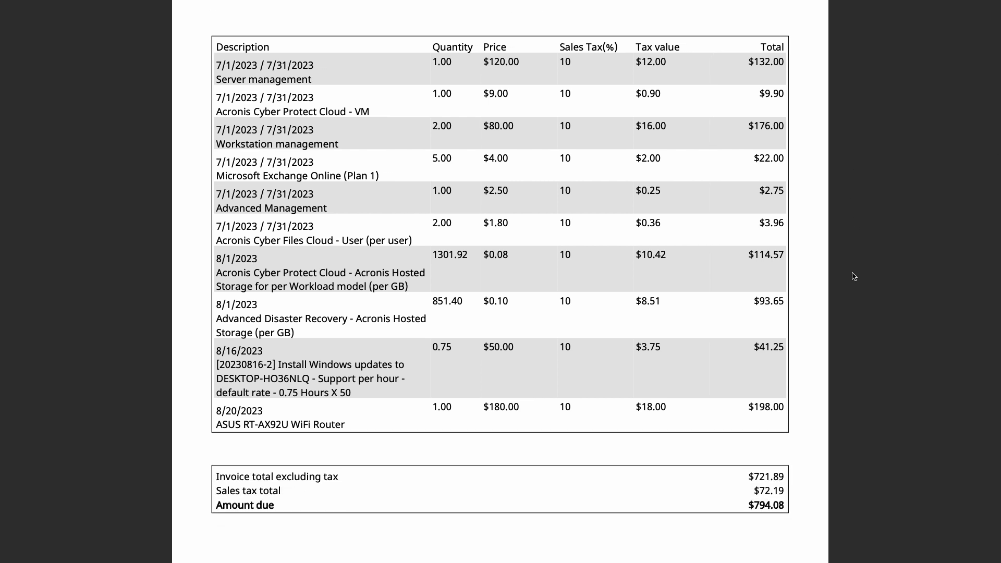
scroll(853, 276, "down", 10)
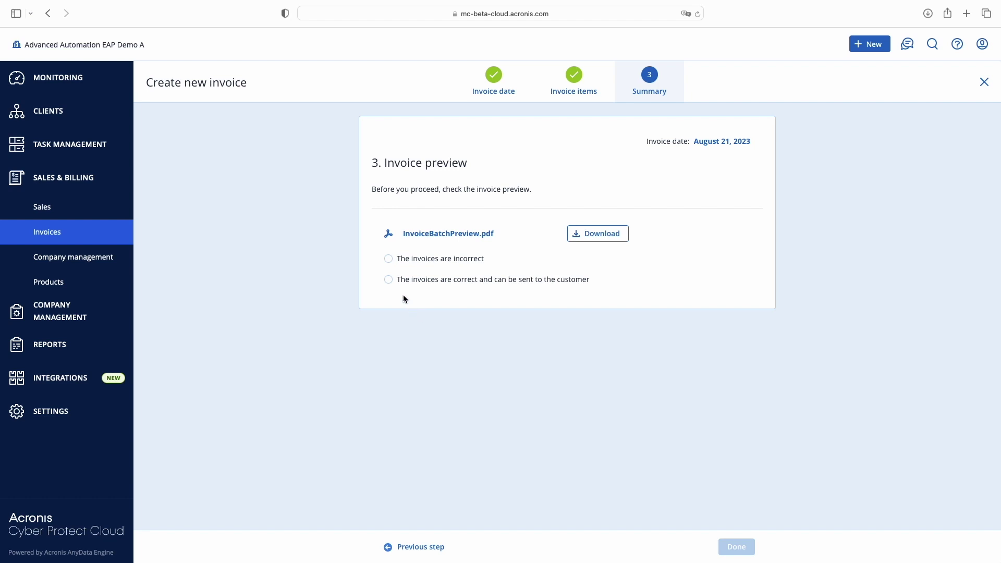
Confirm that the invoices are correct and can be sent to the customer, and complete the billing run.
left_click(389, 280)
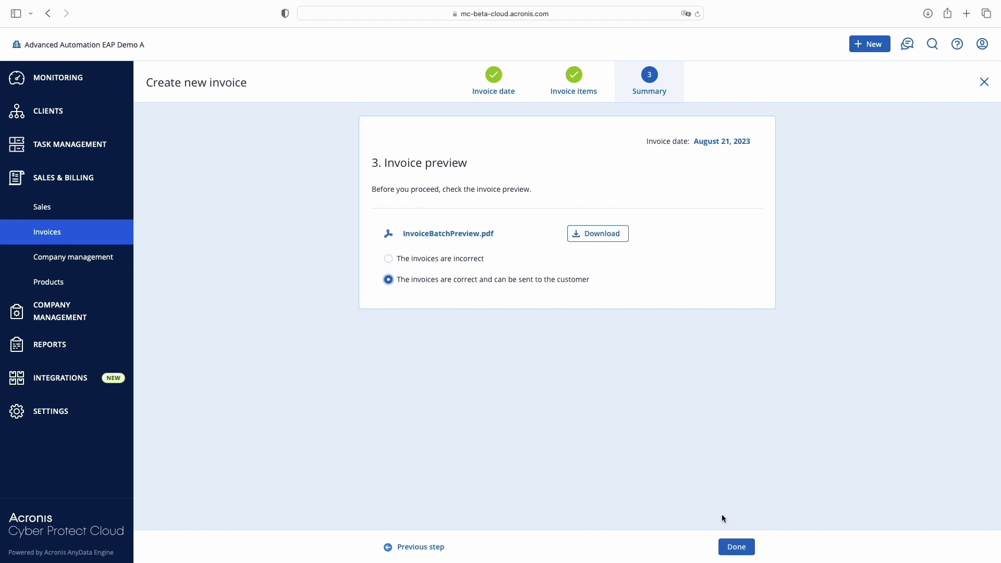
left_click(738, 546)
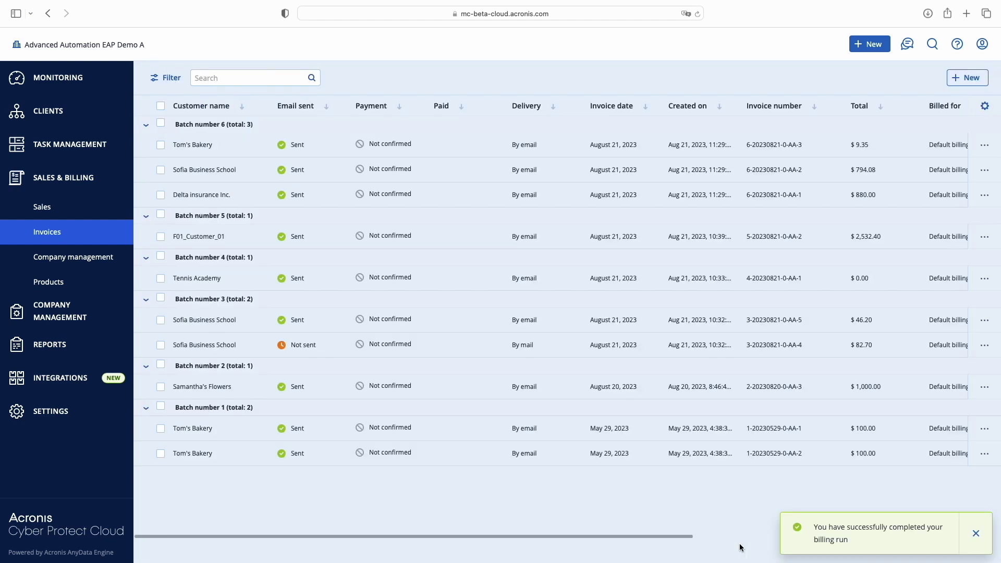